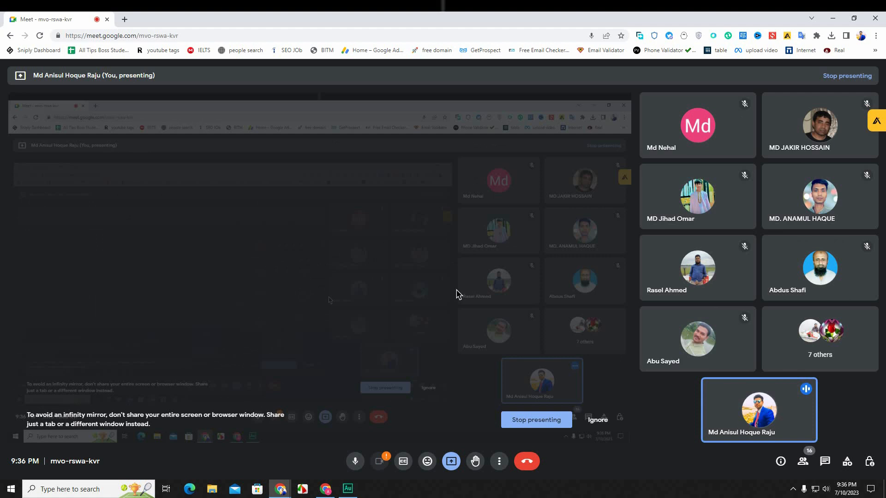
# Switch to the Atb106 storefront and outline its Home, Catalog, Contact and About US menu items with red boxes.
pyautogui.click(334, 491)
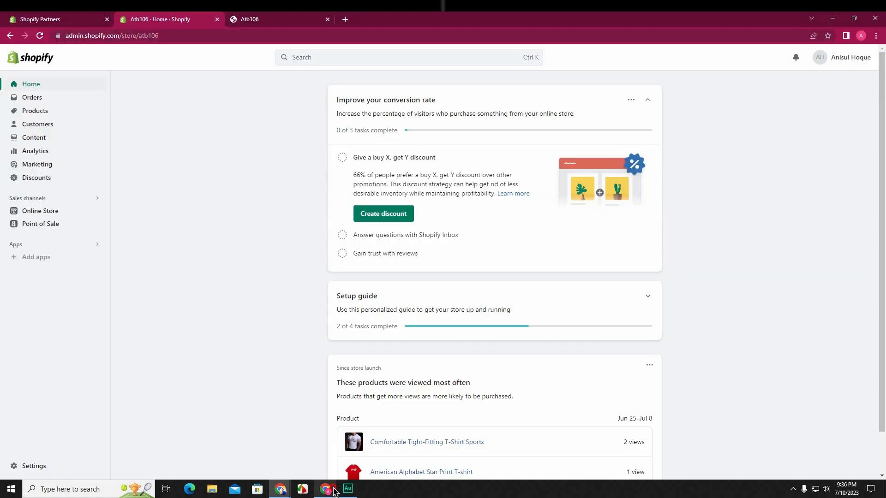
pyautogui.click(265, 21)
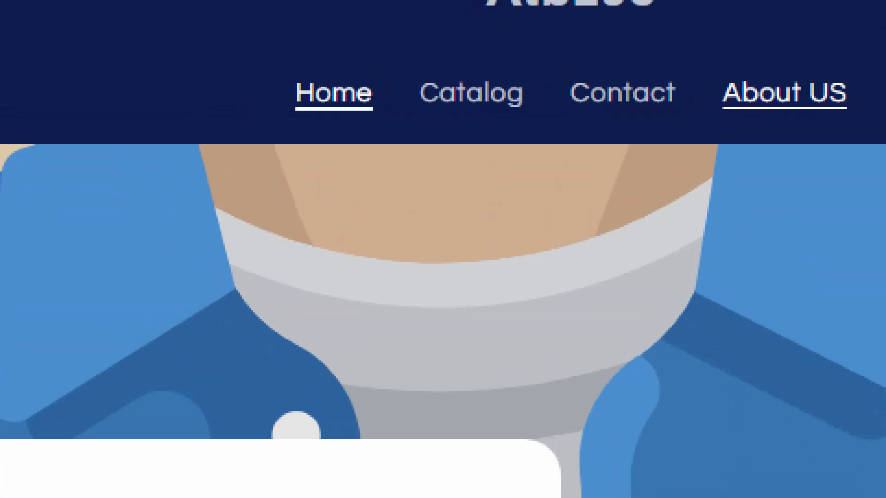
pyautogui.moveTo(282, 60)
pyautogui.mouseDown()
pyautogui.moveTo(332, 112)
pyautogui.moveTo(391, 132)
pyautogui.mouseUp()
pyautogui.moveTo(415, 59)
pyautogui.mouseDown()
pyautogui.moveTo(440, 86)
pyautogui.moveTo(545, 119)
pyautogui.mouseUp()
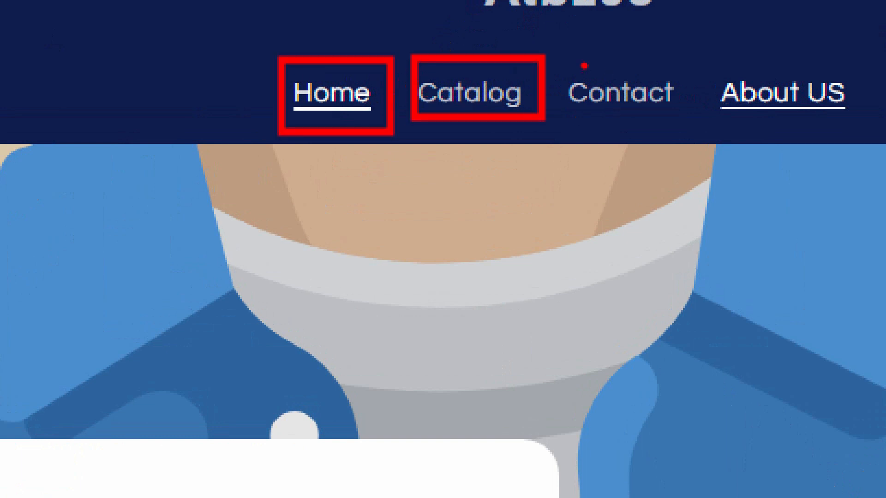
pyautogui.moveTo(555, 57); pyautogui.dragTo(707, 137)
pyautogui.moveTo(708, 65); pyautogui.dragTo(867, 149)
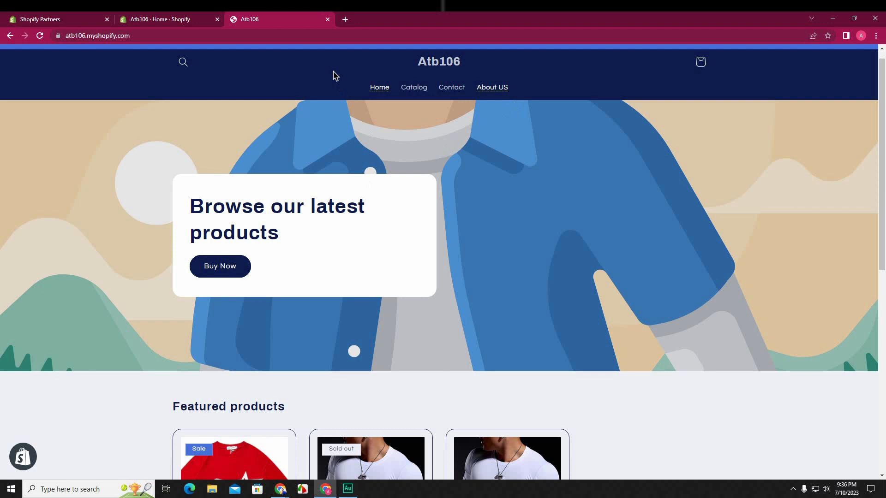
# Look over the storefront's home page and open the Catalog page to view its products.
pyautogui.scroll(-4, 331, 102)
pyautogui.scroll(3, 331, 119)
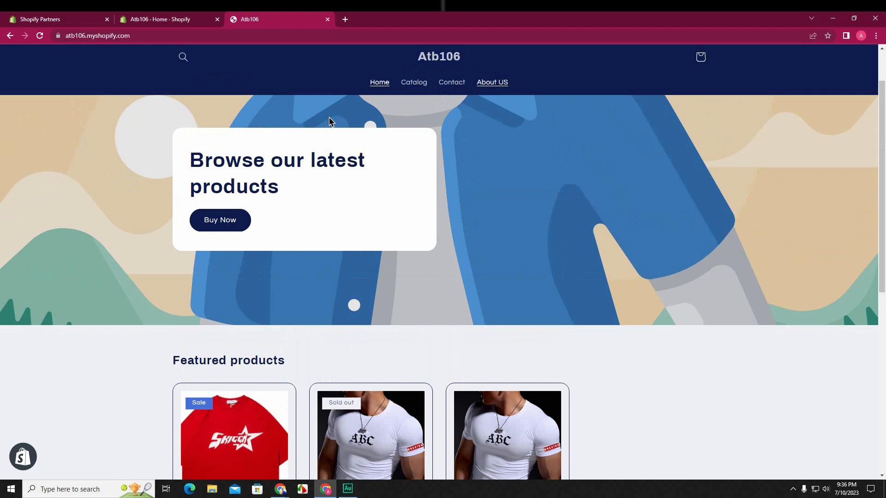
pyautogui.click(421, 84)
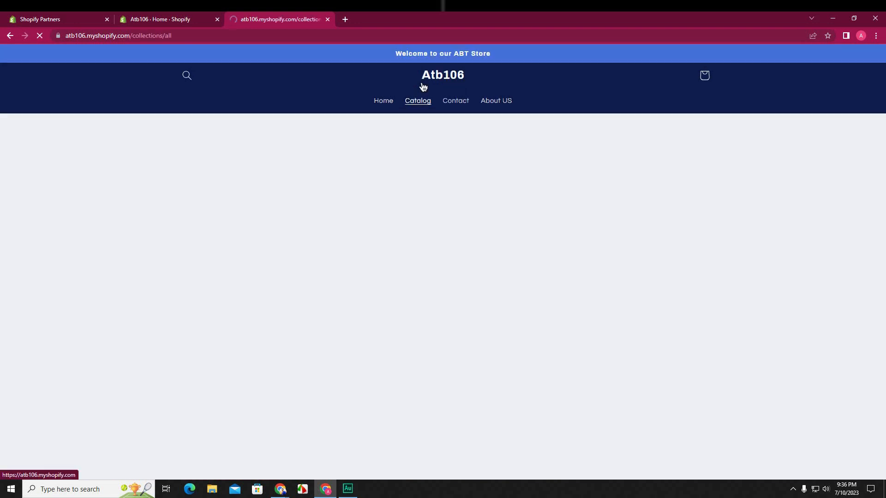
pyautogui.scroll(-3, 337, 203)
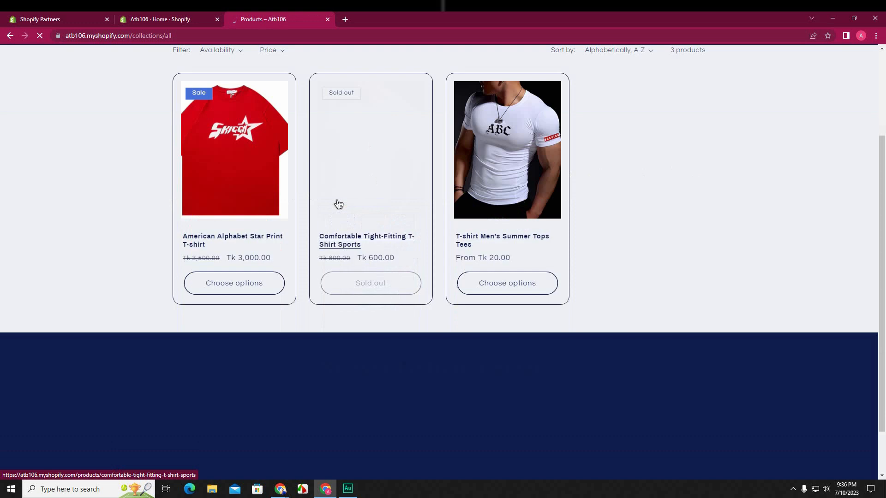
pyautogui.scroll(-1, 323, 212)
pyautogui.scroll(4, 307, 223)
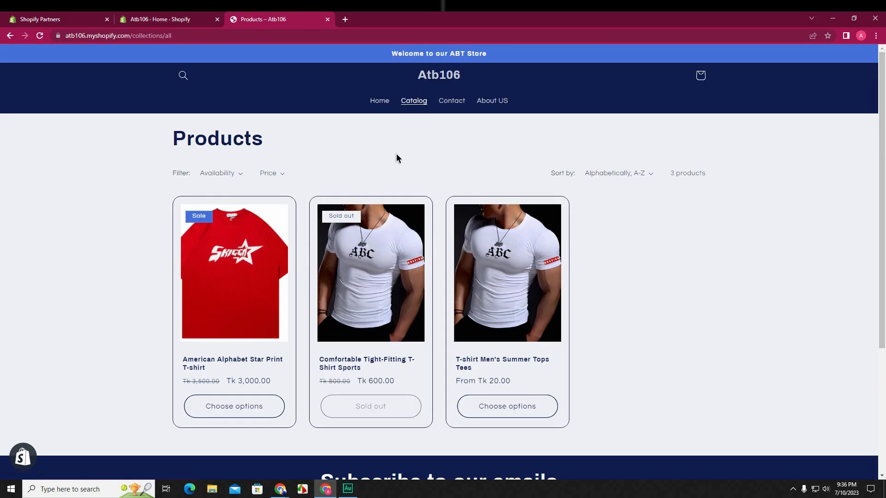
# Open the store's Contact page and point out the name field in its form.
pyautogui.click(456, 103)
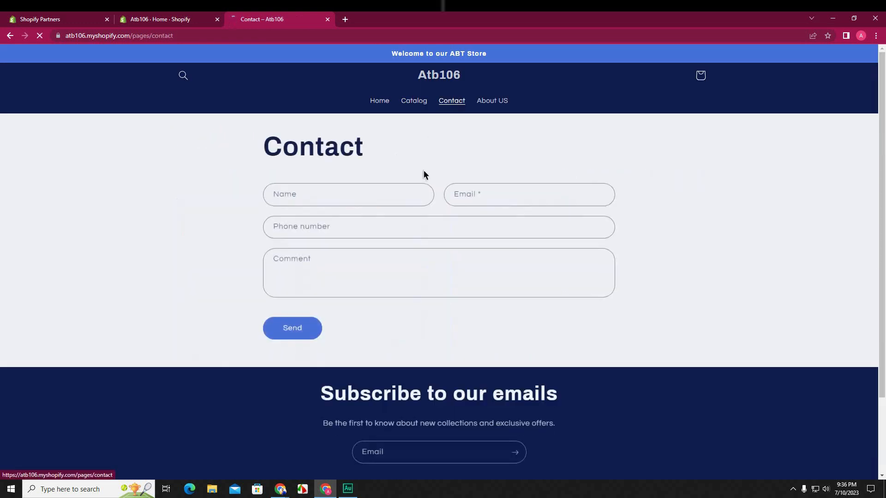
pyautogui.click(358, 196)
pyautogui.click(211, 187)
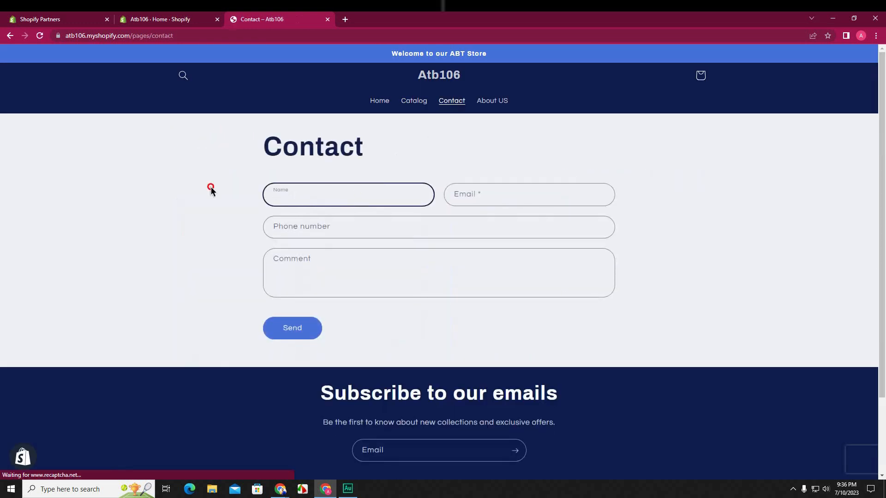
# Switch to the Google Meet call, admit the waiting participant and return to the storefront.
pyautogui.click(279, 490)
pyautogui.click(226, 450)
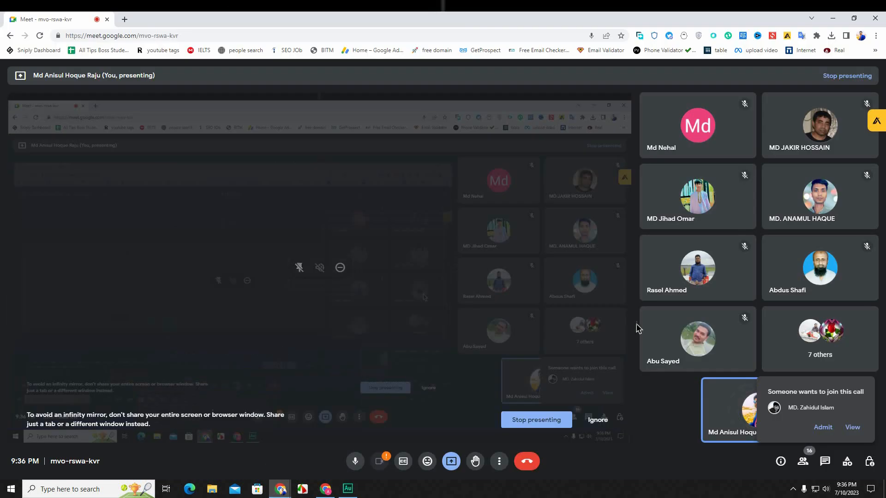
pyautogui.click(823, 427)
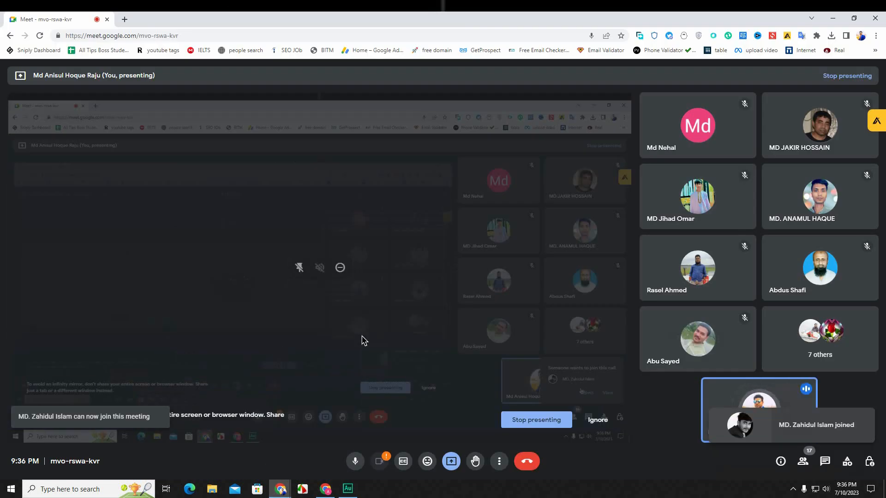
pyautogui.click(326, 489)
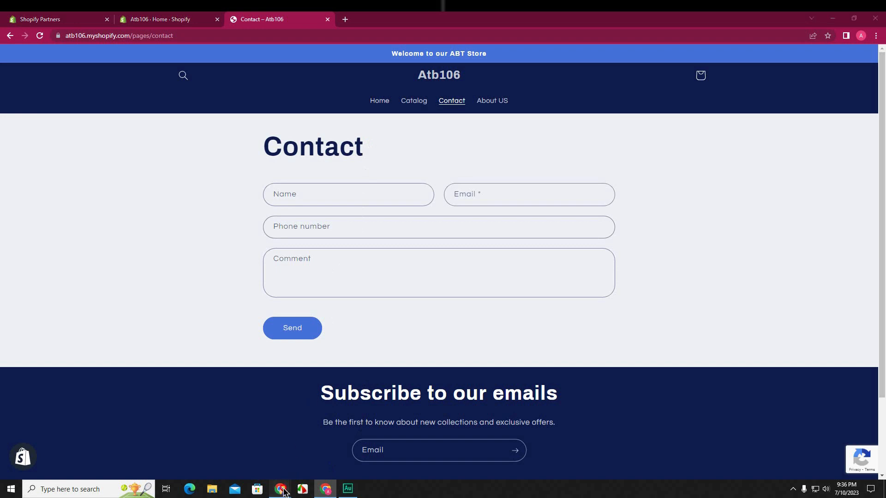
# Open Fiverr in a new tab of the Google Meet browser window and search for "shopify landing page design".
pyautogui.moveTo(283, 488)
pyautogui.click(249, 460)
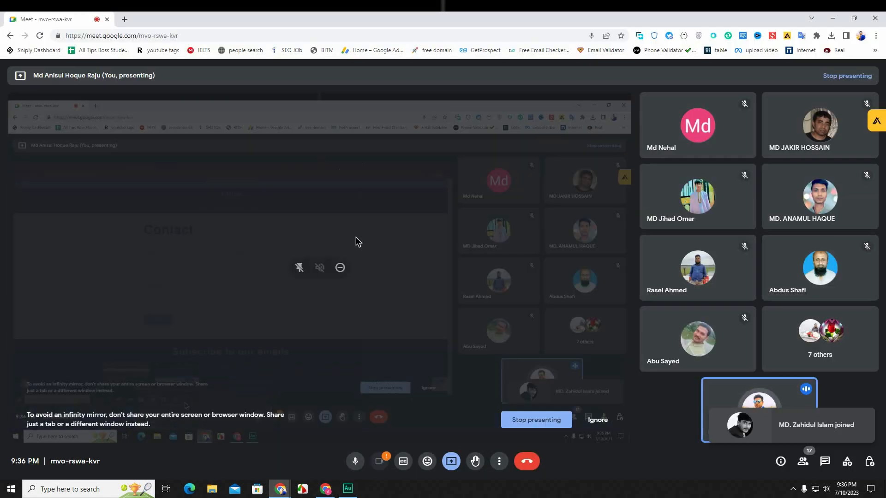
pyautogui.click(123, 19)
pyautogui.write('fiverr')
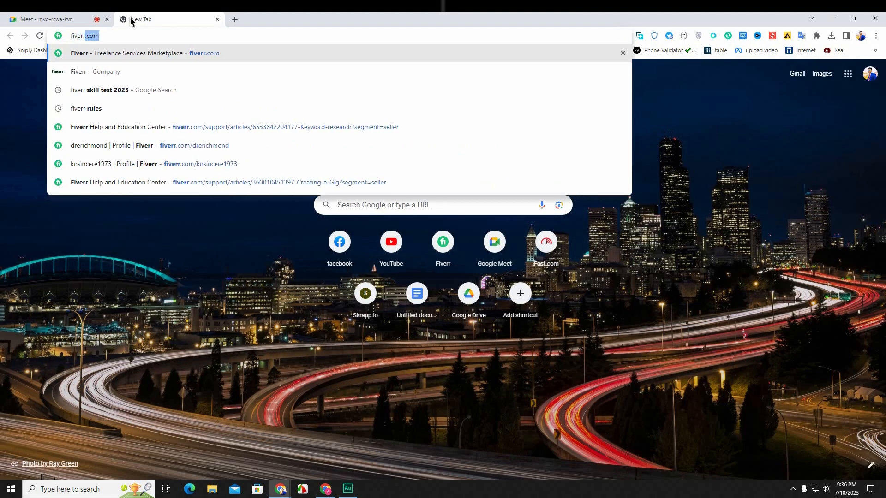
pyautogui.press('Return')
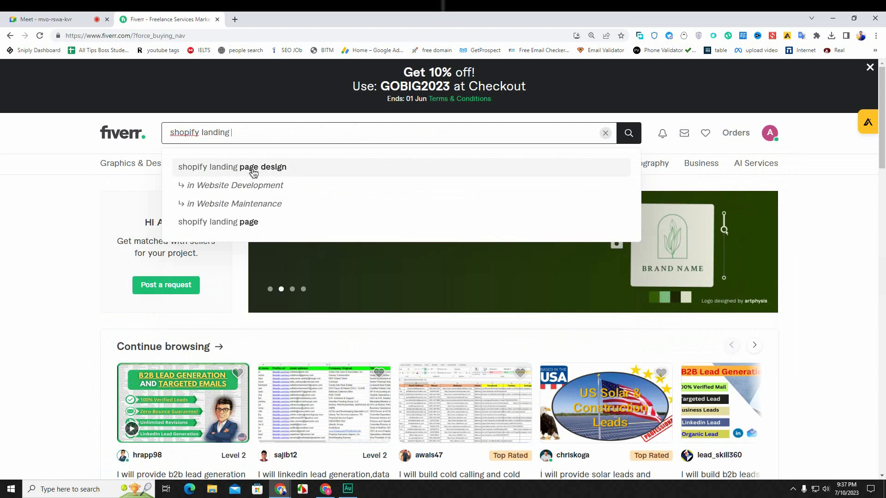
pyautogui.click(285, 169)
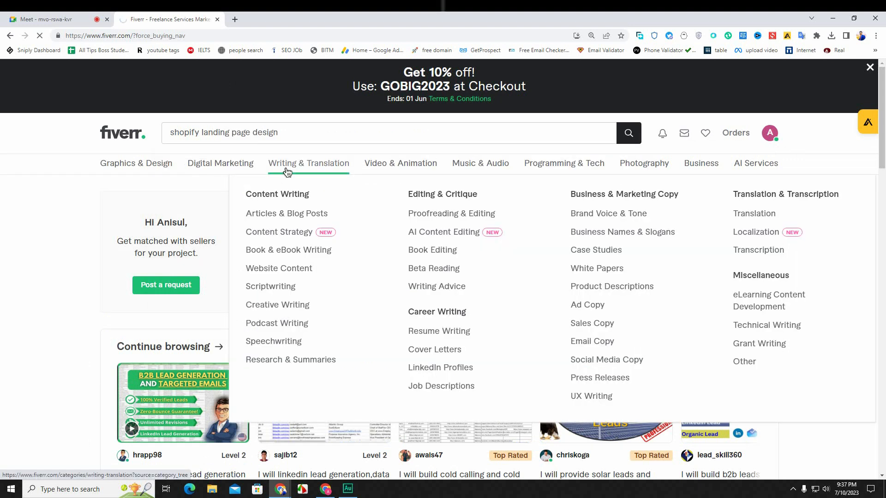
# Look through the first gigs in the search results and highlight the number of available services.
pyautogui.scroll(-5, 101, 310)
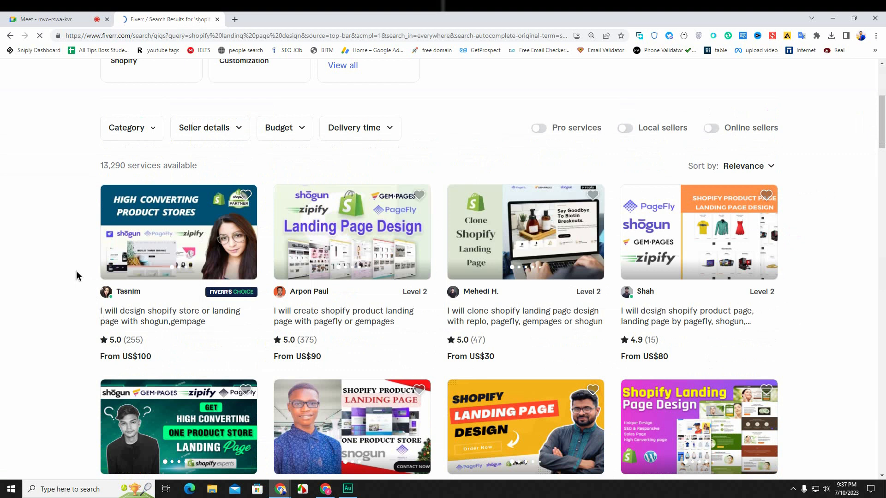
pyautogui.scroll(-3, 76, 272)
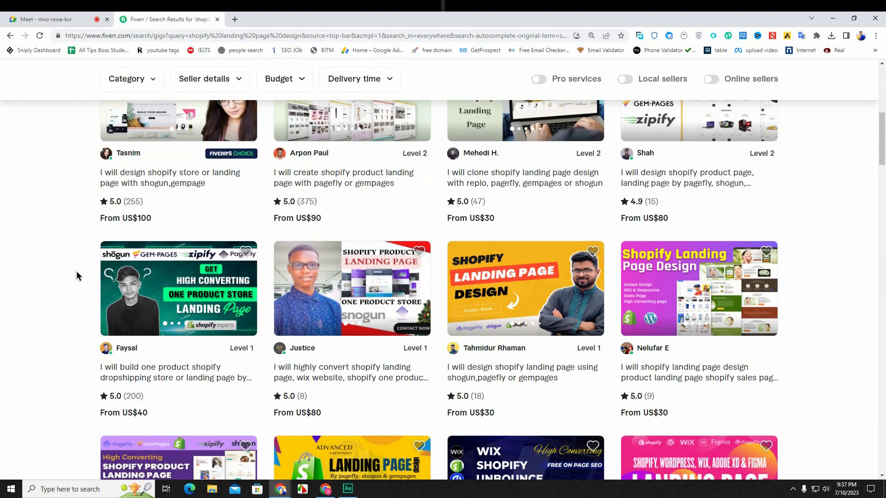
pyautogui.scroll(-3, 76, 272)
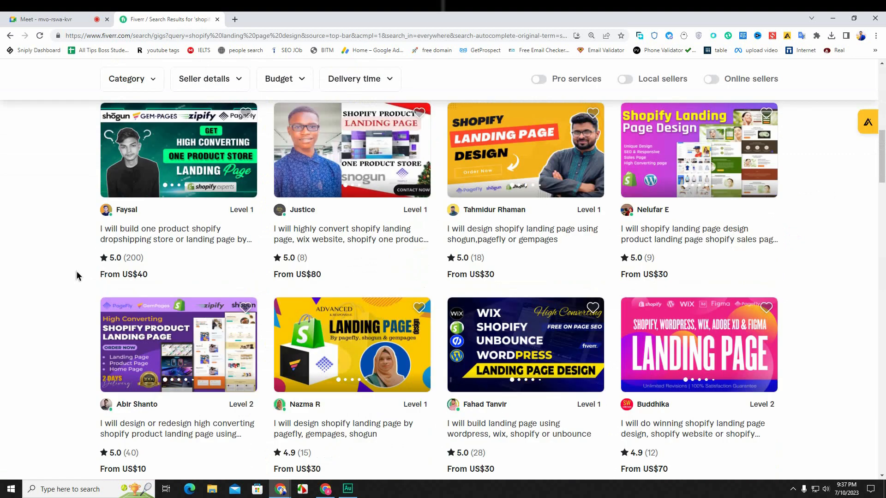
pyautogui.scroll(-3, 77, 272)
pyautogui.scroll(10, 77, 273)
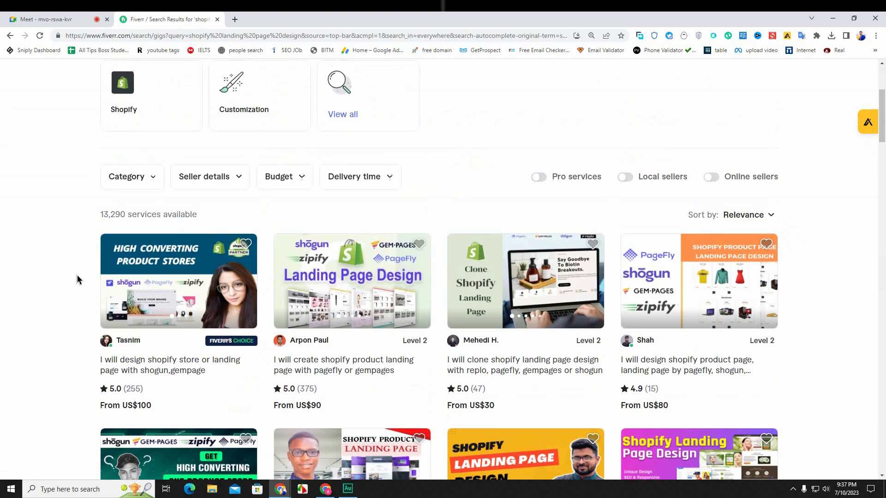
pyautogui.scroll(-3, 113, 332)
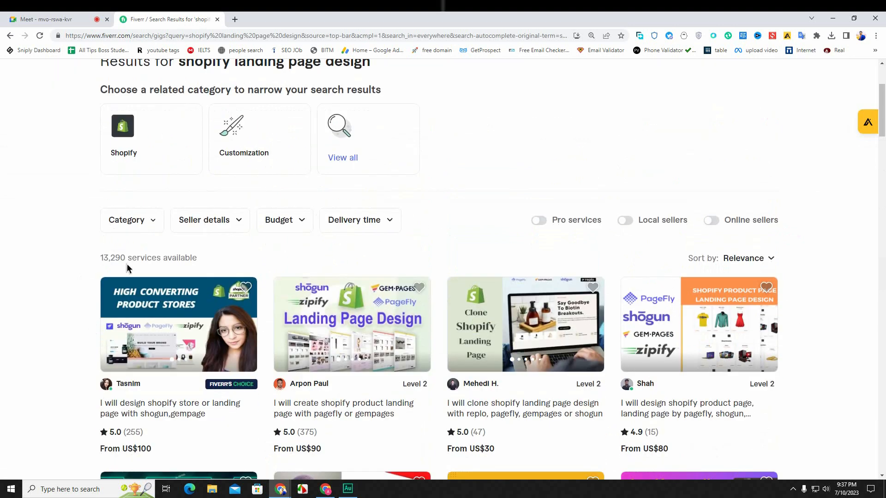
pyautogui.moveTo(125, 257); pyautogui.dragTo(92, 279)
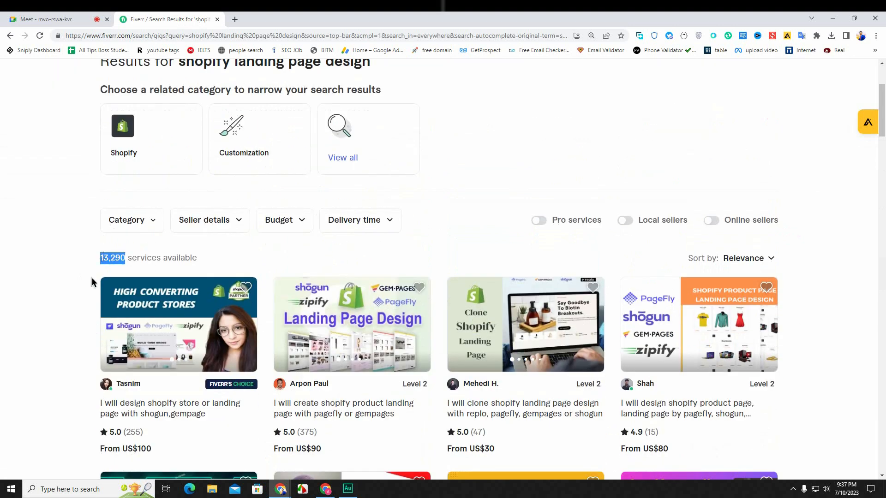
pyautogui.click(92, 279)
# Browse the remaining gigs and their starting prices down to the end of the first results page.
pyautogui.scroll(-9, 91, 278)
pyautogui.scroll(-5, 91, 278)
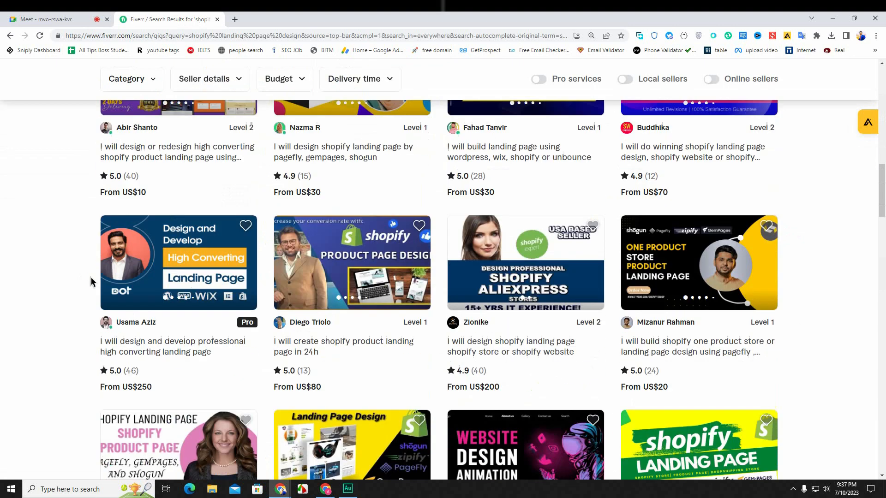
pyautogui.scroll(-9, 90, 278)
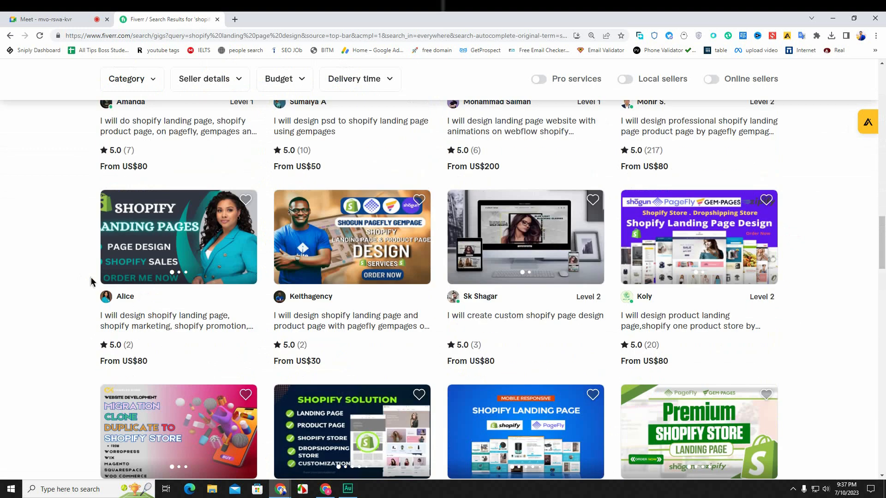
pyautogui.scroll(-5, 92, 281)
pyautogui.scroll(-5, 77, 282)
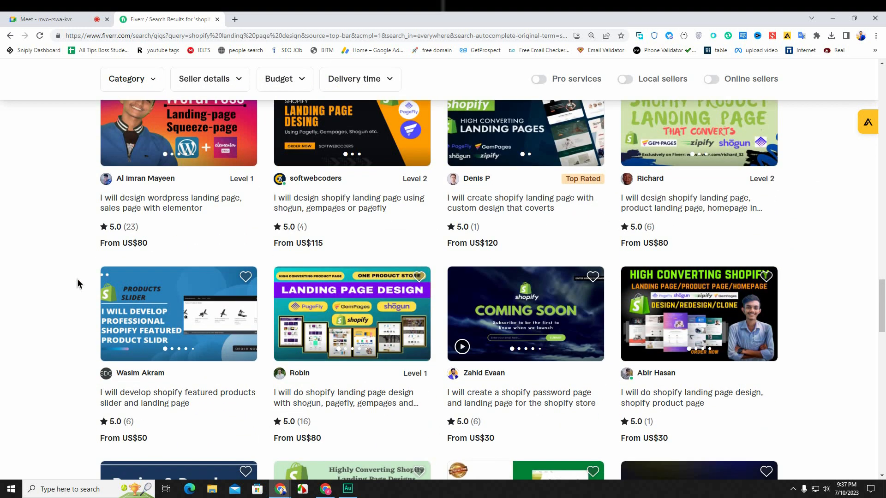
pyautogui.scroll(-5, 78, 283)
pyautogui.scroll(-12, 78, 282)
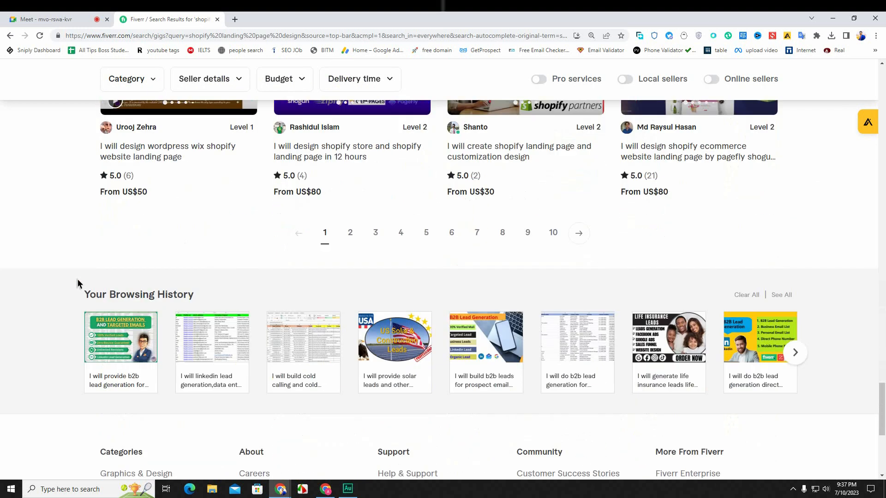
# Try to open page 2 of the gig search results and return to the first page.
pyautogui.click(350, 232)
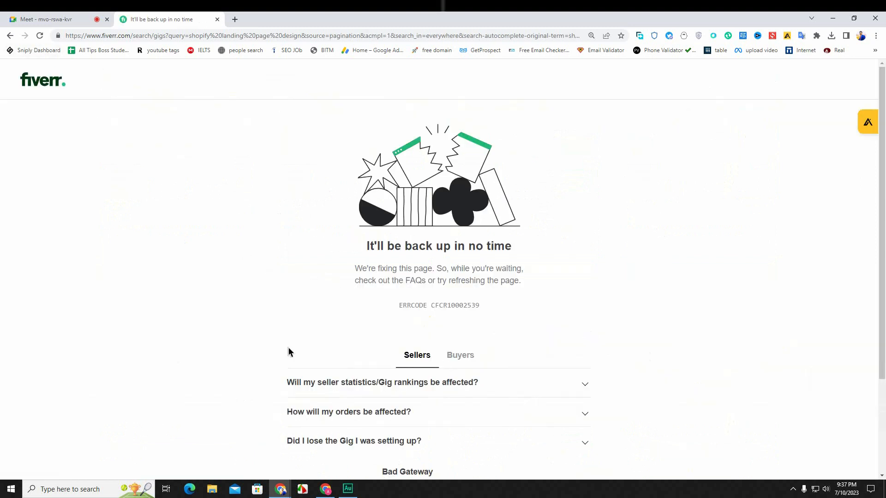
pyautogui.scroll(-3, 324, 348)
pyautogui.click(10, 36)
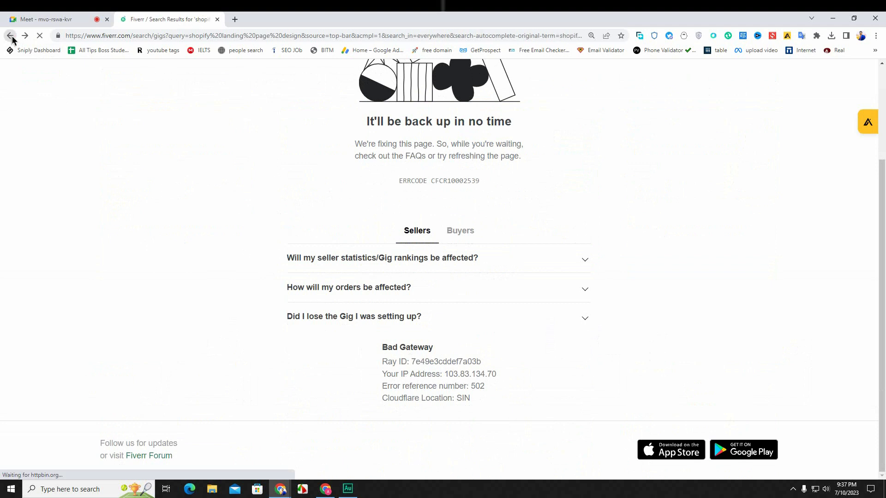
# Open the gig for cloning a Shopify landing page with replo, pagefly, gempages or shogun in a new tab.
pyautogui.scroll(-3, 204, 301)
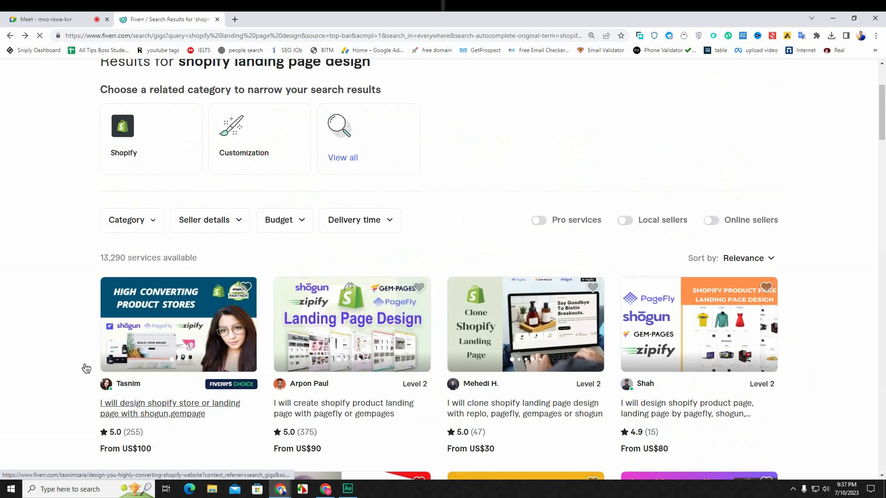
pyautogui.scroll(-3, 86, 368)
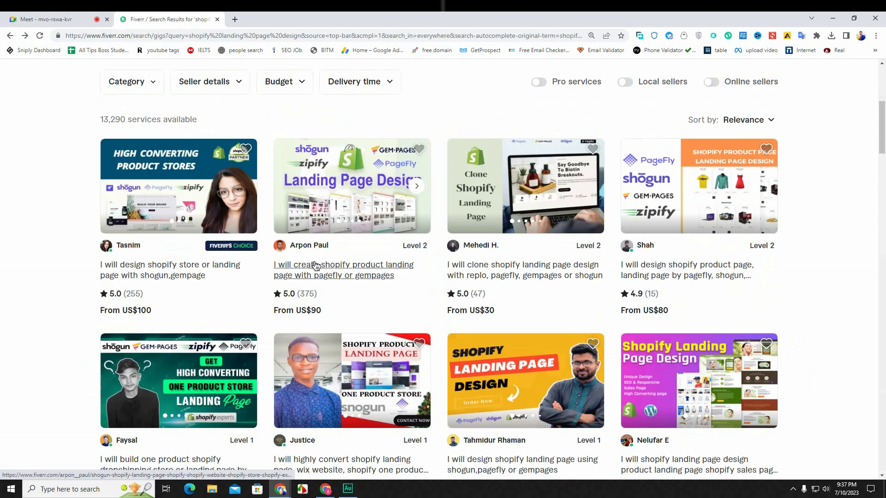
pyautogui.rightClick(487, 274)
pyautogui.click(500, 281)
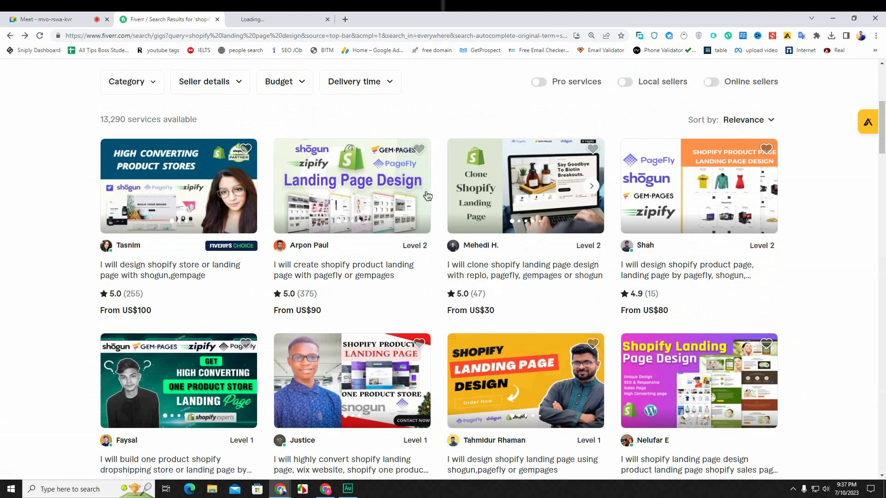
pyautogui.click(296, 20)
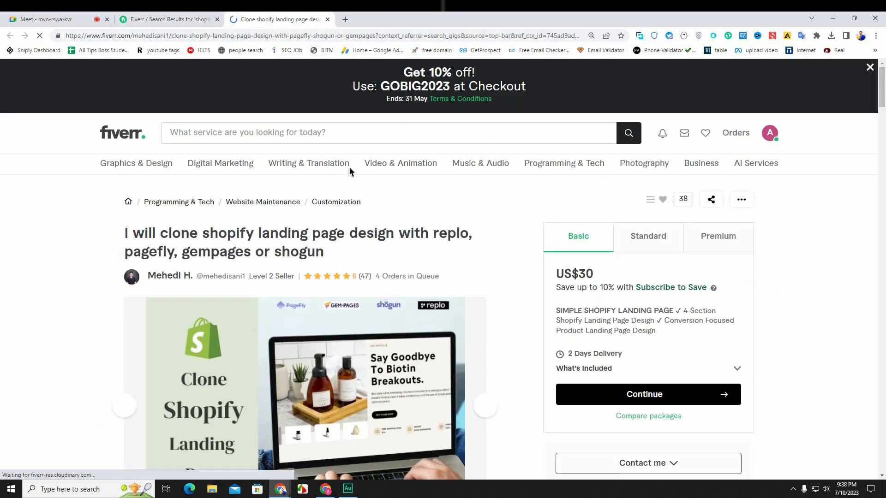
# Examine the price of the gig's Basic package.
pyautogui.scroll(-3, 358, 257)
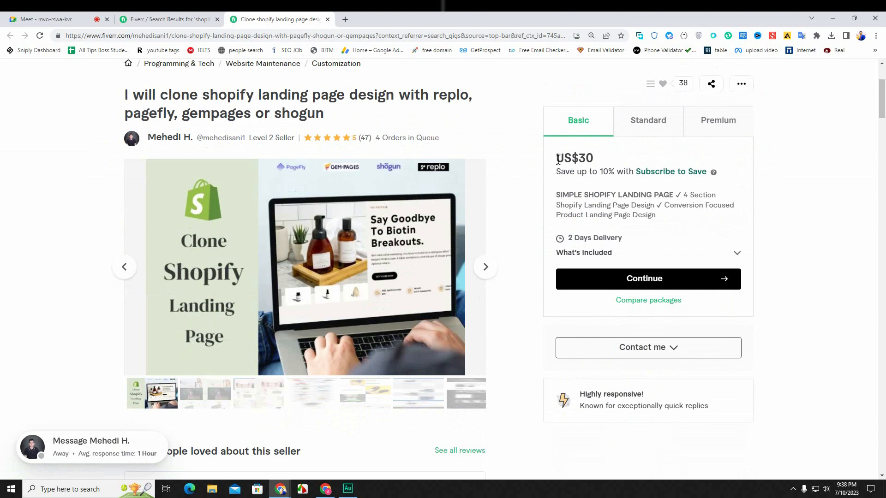
pyautogui.moveTo(596, 159); pyautogui.dragTo(577, 156)
pyautogui.click(541, 158)
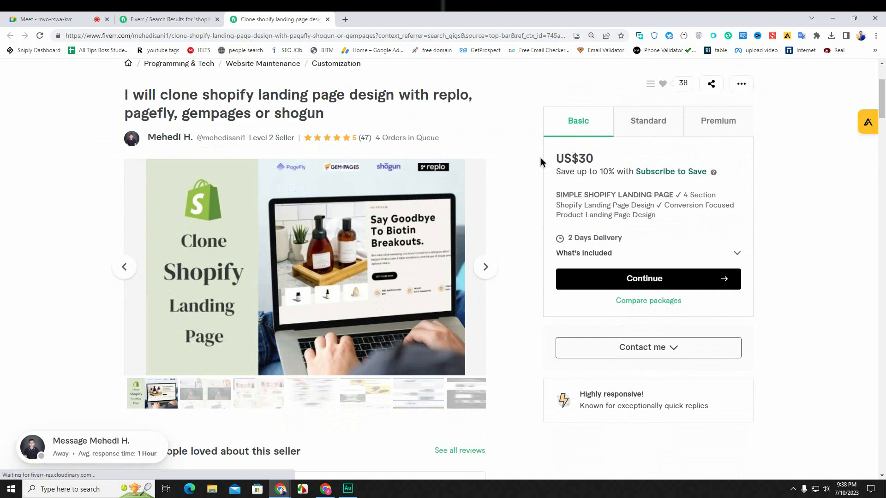
# Examine the gig's rating, package comparison and reviews down the page and return to its beginning.
pyautogui.moveTo(454, 149); pyautogui.dragTo(371, 138)
pyautogui.click(474, 145)
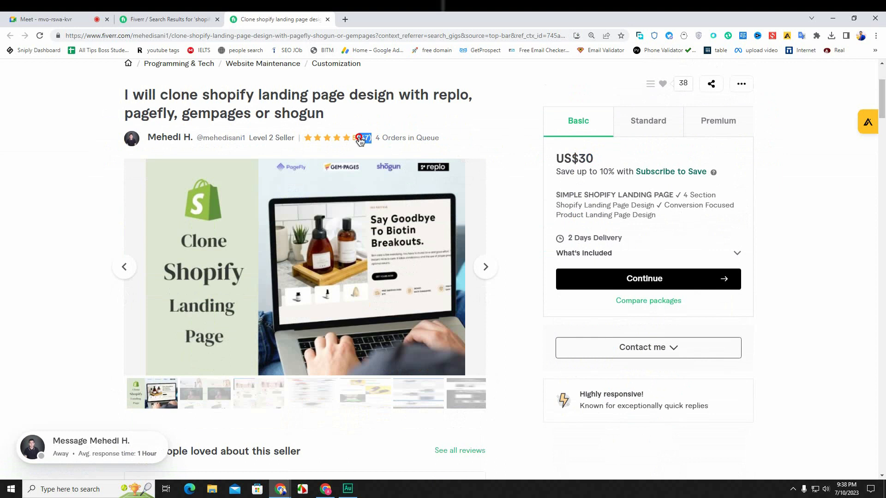
pyautogui.scroll(-15, 415, 134)
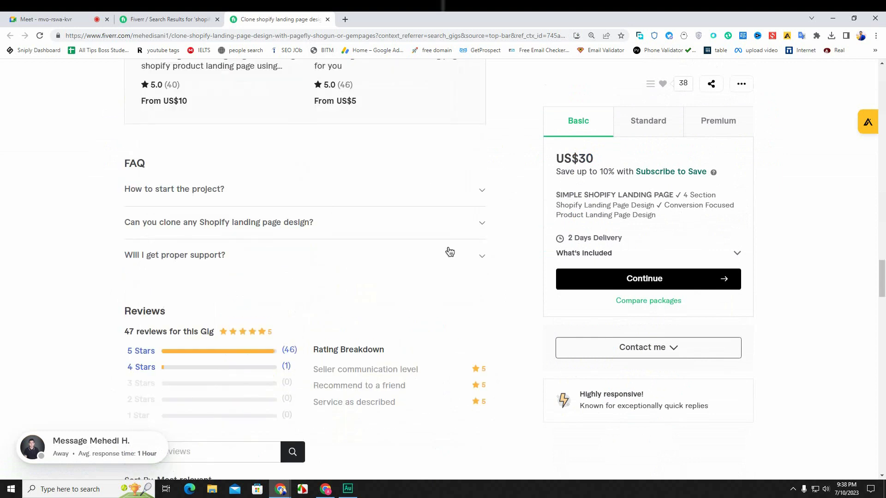
pyautogui.scroll(-9, 395, 272)
pyautogui.scroll(15, 395, 272)
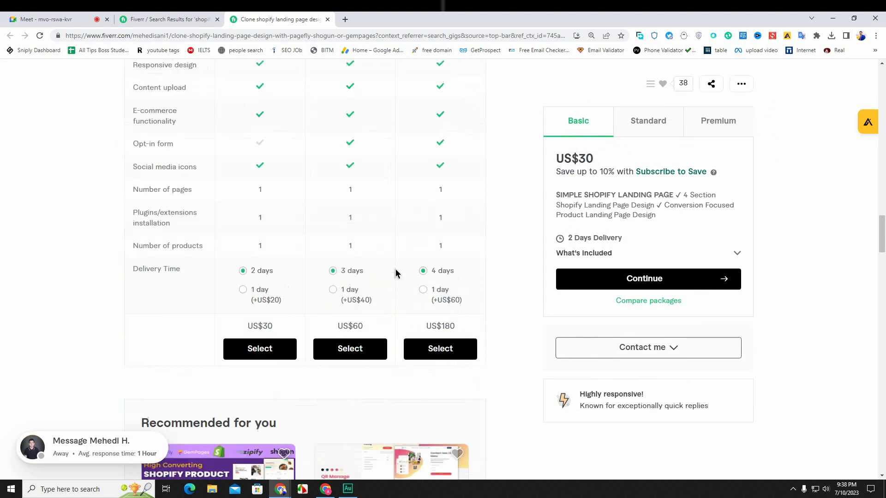
pyautogui.scroll(15, 395, 270)
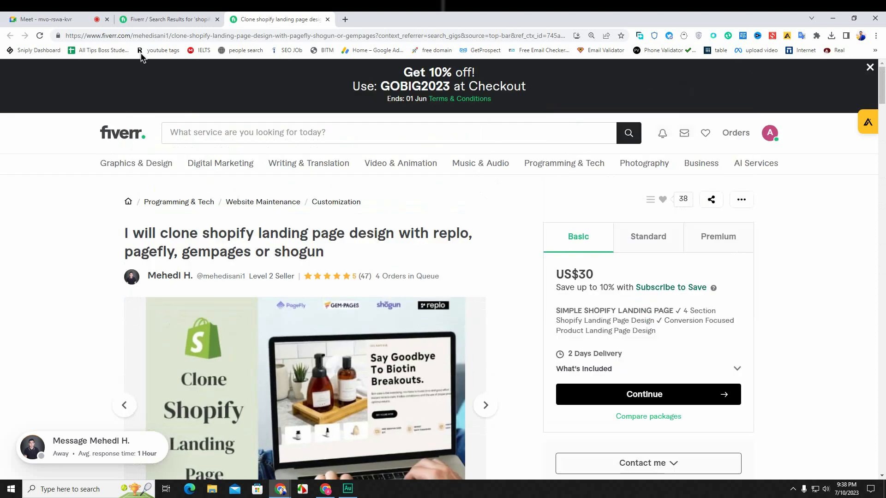
# Switch to the Google Meet call and admit the participant waiting to join.
pyautogui.click(74, 19)
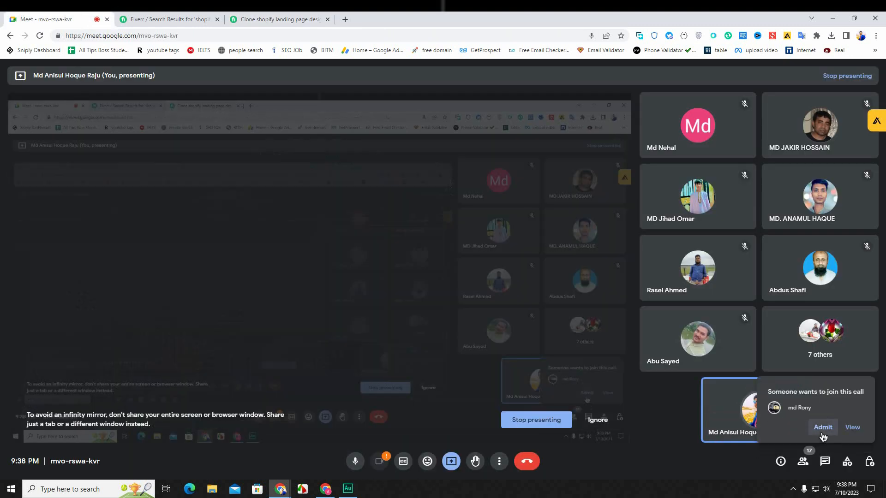
pyautogui.click(823, 427)
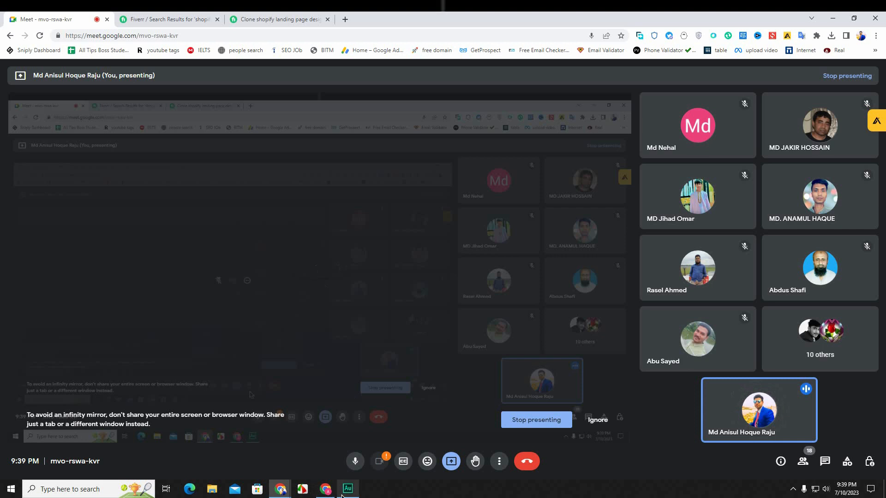
# Switch to the Shopify browser window and look over the Partners stores list and the Atb106 store admin home.
pyautogui.click(325, 489)
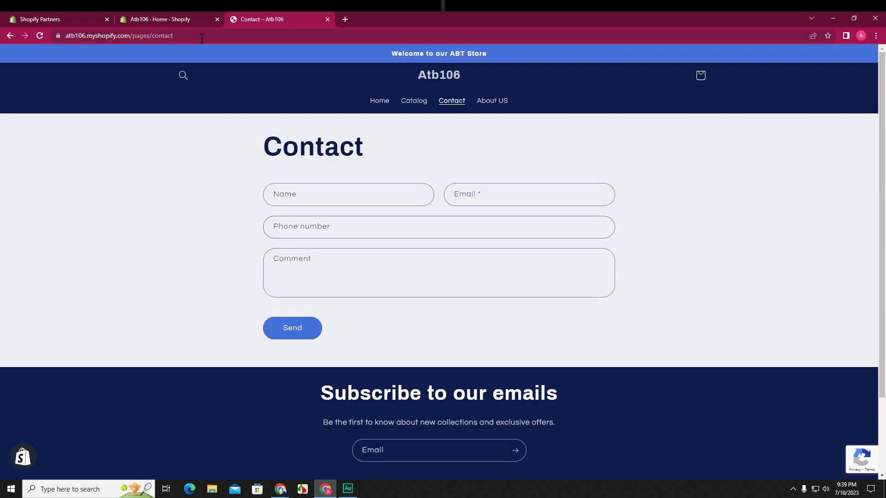
pyautogui.click(179, 20)
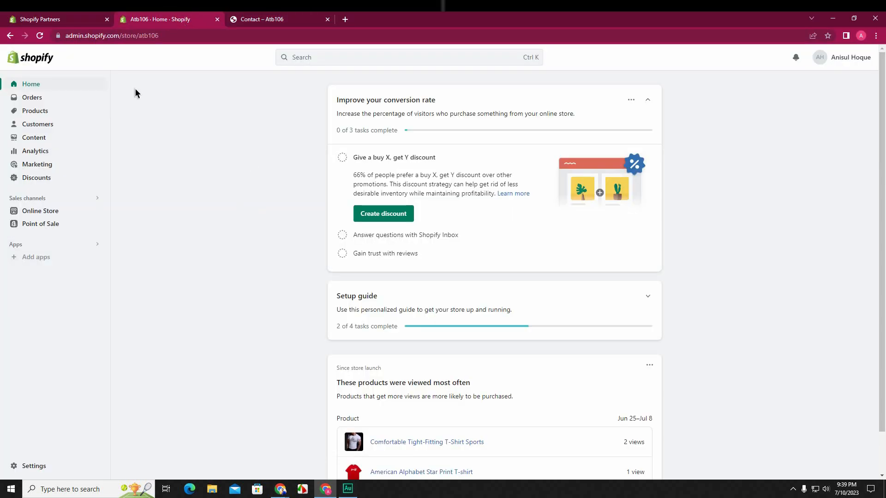
pyautogui.click(75, 21)
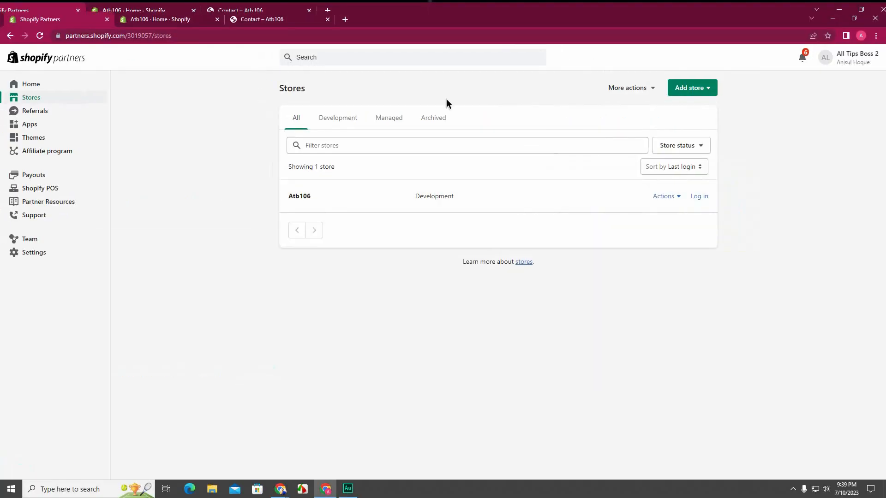
pyautogui.click(188, 22)
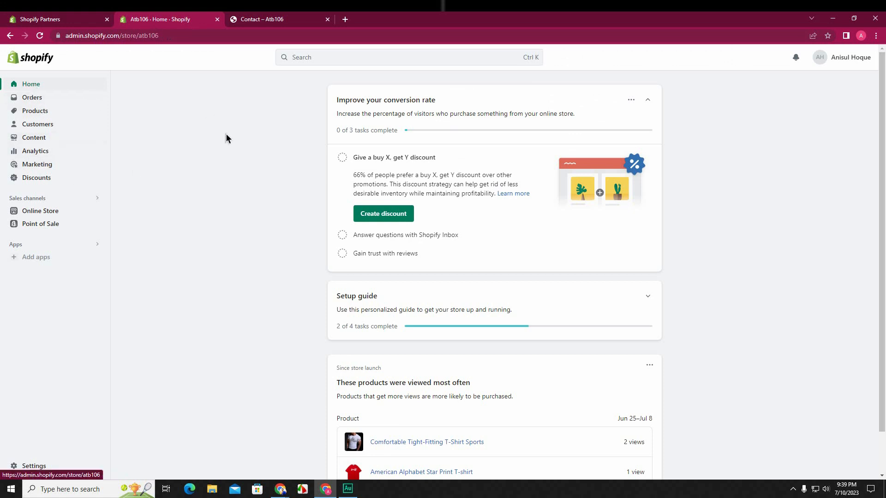
# Open the Pages section of the Atb106 online store and start adding a new page.
pyautogui.click(48, 215)
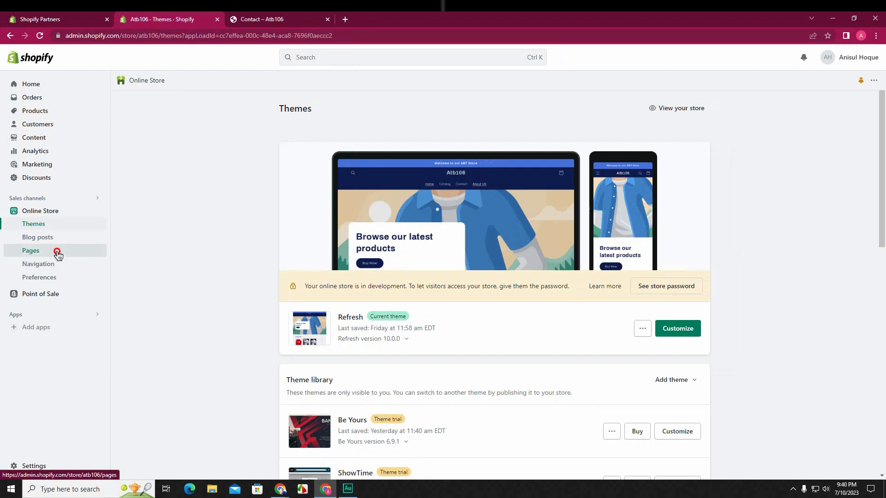
pyautogui.click(57, 253)
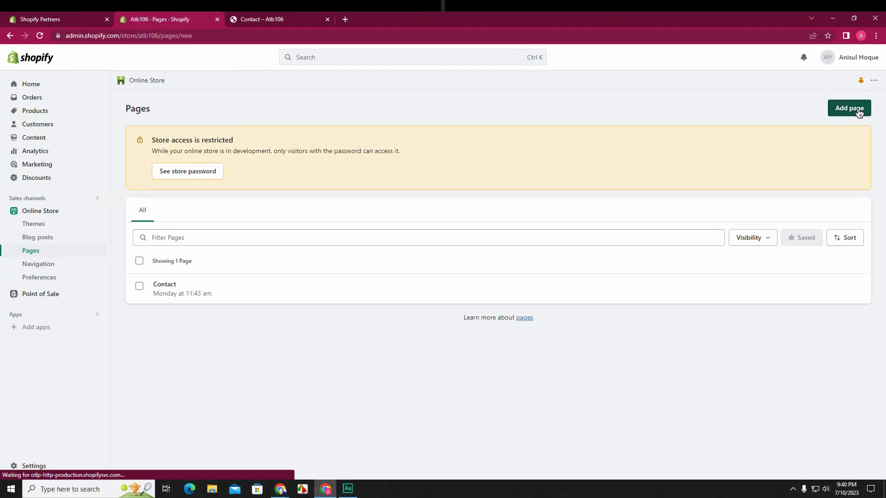
pyautogui.click(870, 119)
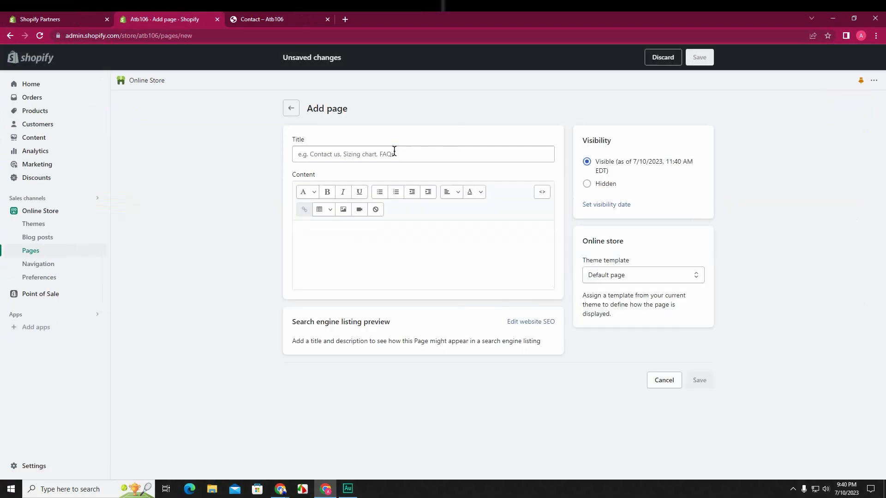
pyautogui.click(394, 151)
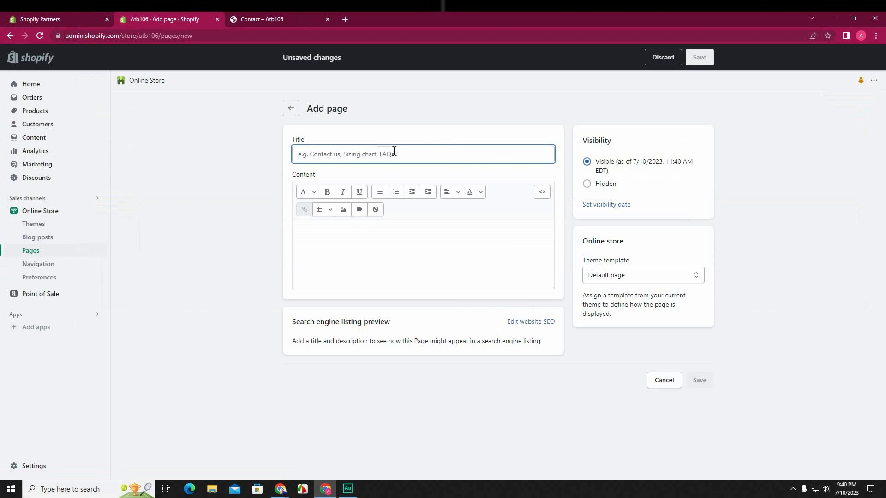
# Compare the store's live Contact page with the blank new page form, checking the Google Meet call in between.
pyautogui.click(268, 19)
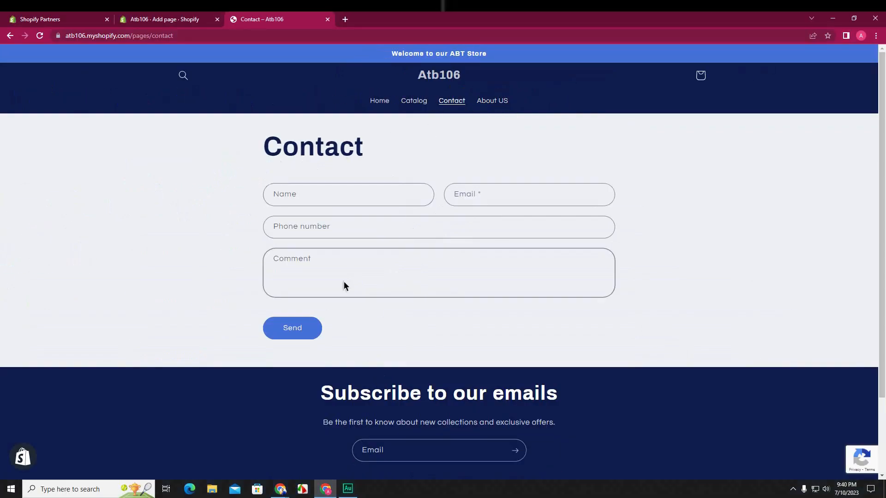
pyautogui.moveTo(286, 490)
pyautogui.click(229, 450)
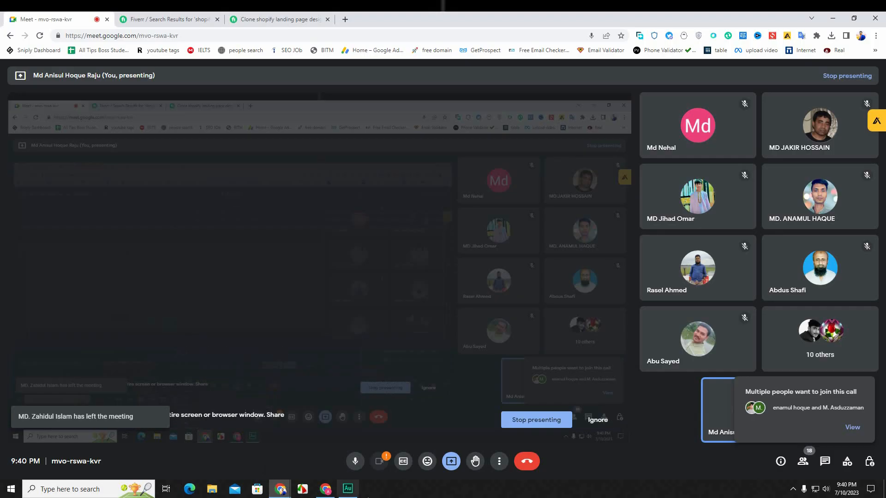
pyautogui.click(325, 489)
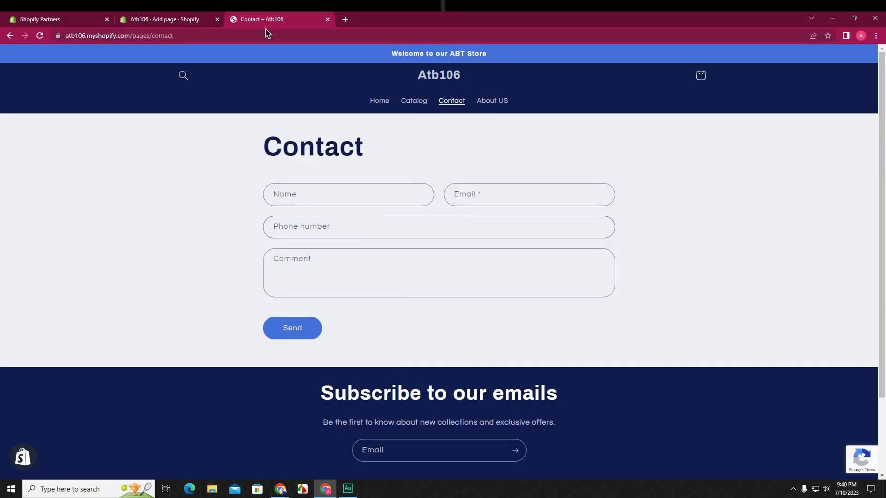
pyautogui.click(193, 18)
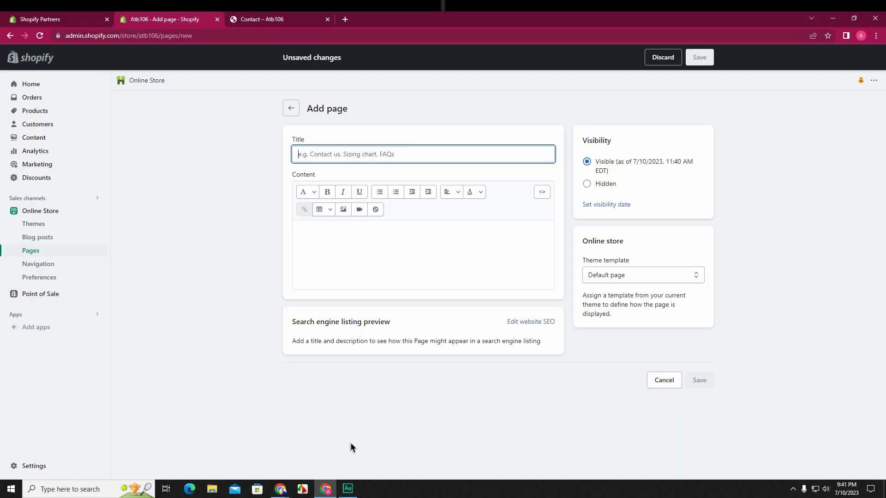
pyautogui.click(283, 19)
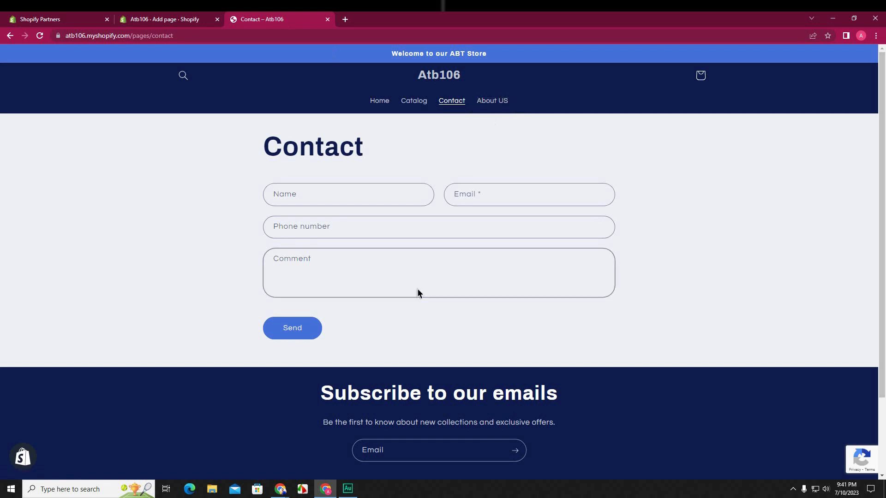
pyautogui.click(185, 20)
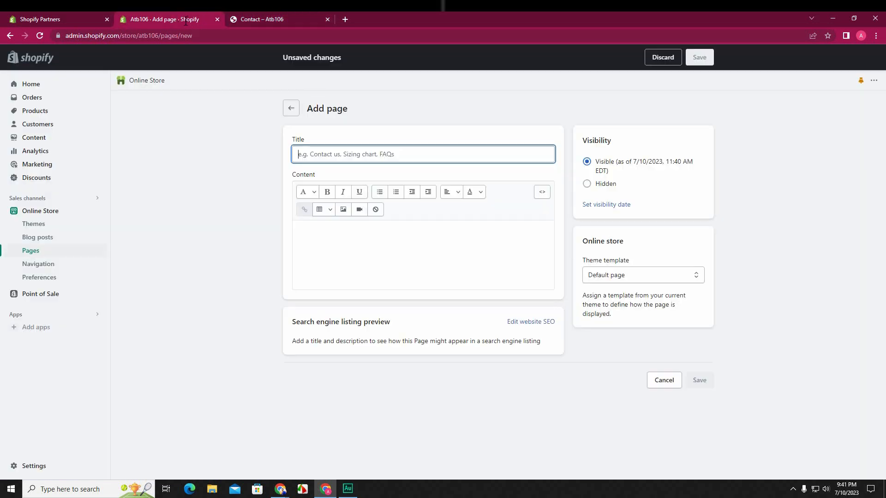
# Title the new page "All Products".
pyautogui.write('Al')
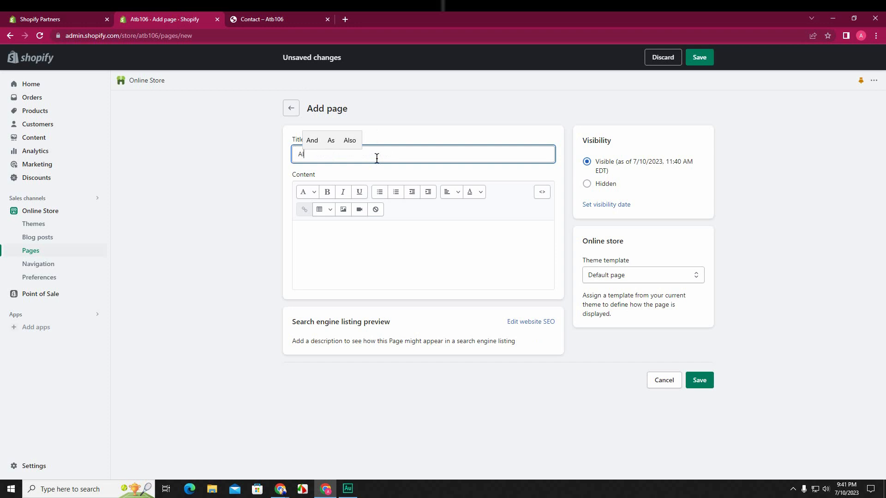
pyautogui.write('l Pro')
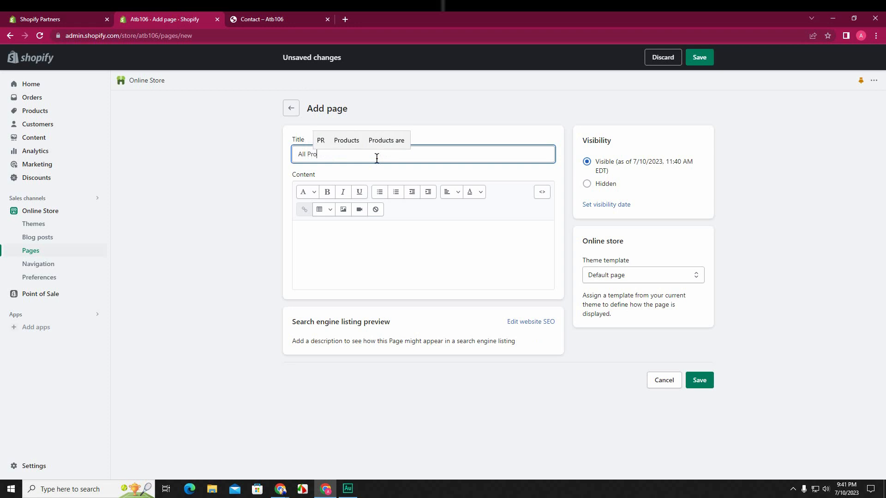
pyautogui.write('duct')
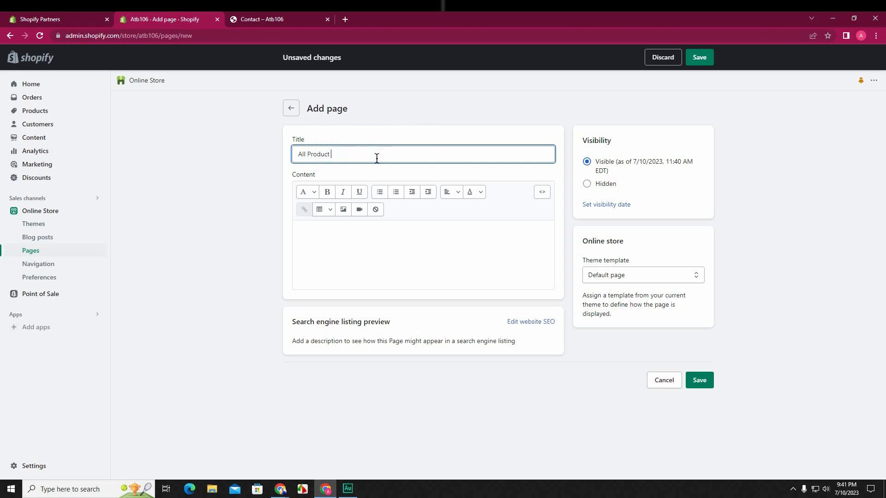
pyautogui.press('BackSpace')
pyautogui.write('s')
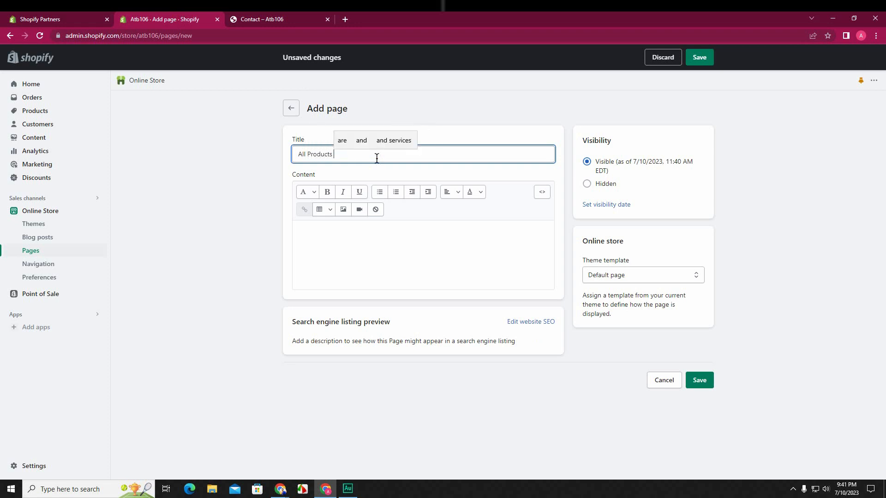
# Fill the page content with placeholder lines: dtlyhepylfhb,dflhjii, a blank line, ighrywporhj, kjgoiwjhriy, rt90wyhklmk and od9uify9erylj.
pyautogui.click(335, 250)
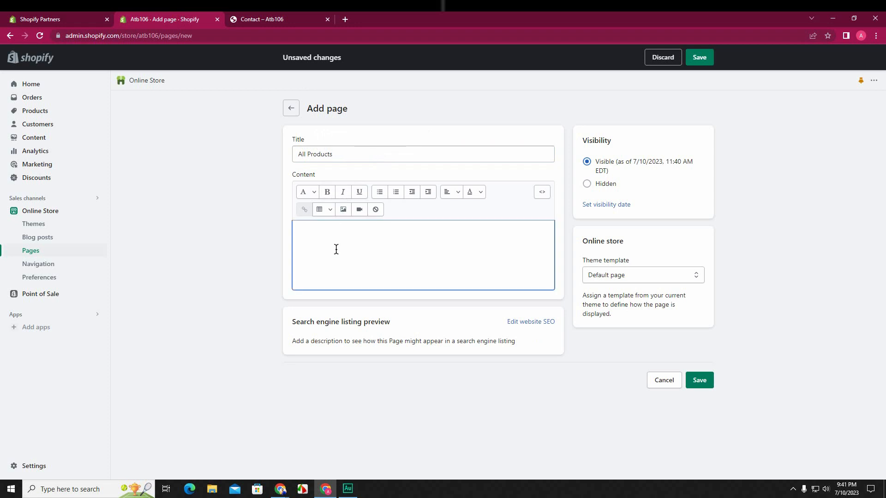
pyautogui.write('dtlyhepylfhb,dflhjii')
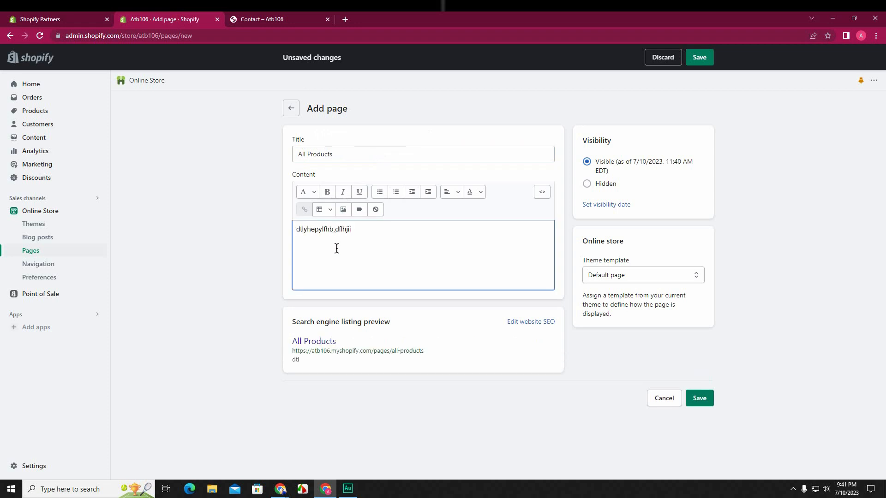
pyautogui.press('Return')
pyautogui.press('Return')
pyautogui.write('ighrywporhj')
pyautogui.press('Return')
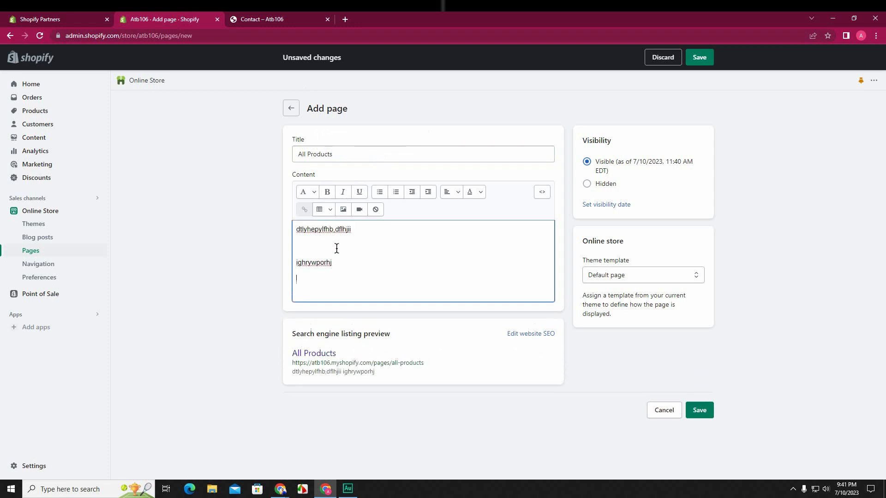
pyautogui.write('kjgoiwjhriy')
pyautogui.press('Return')
pyautogui.write('r')
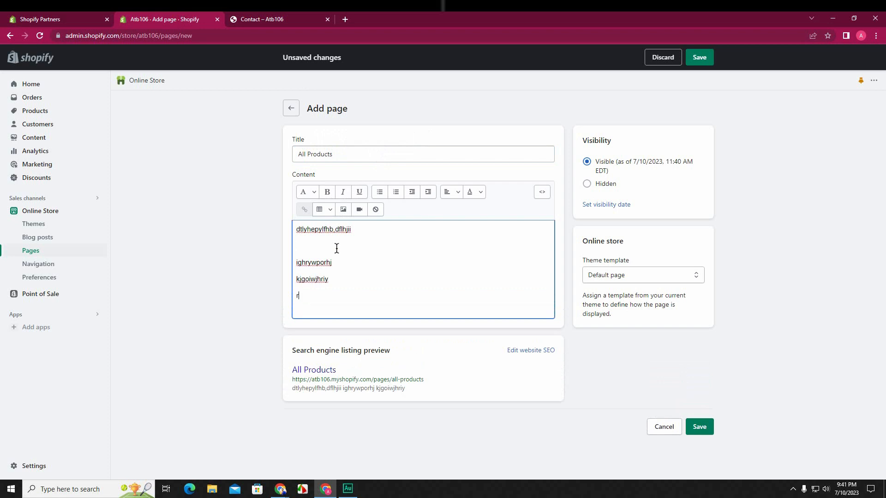
pyautogui.write('t90wyhklmk')
pyautogui.press('Return')
pyautogui.write('od9uify9erylj')
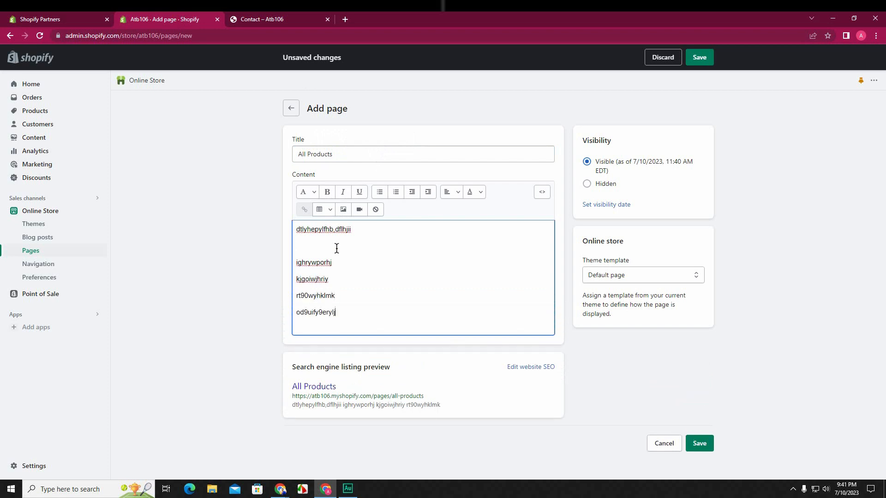
pyautogui.click(216, 293)
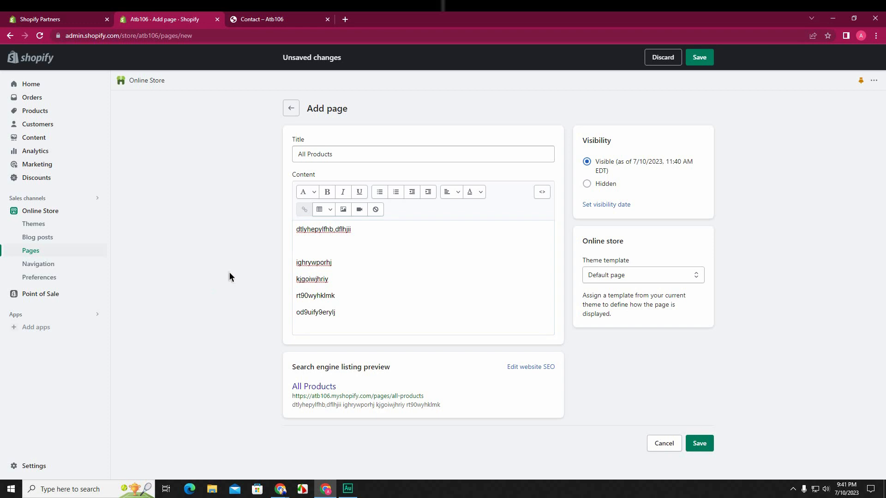
# Review the search engine listing preview of the All Products page and save the page.
pyautogui.moveTo(341, 394); pyautogui.dragTo(292, 388)
pyautogui.click(272, 394)
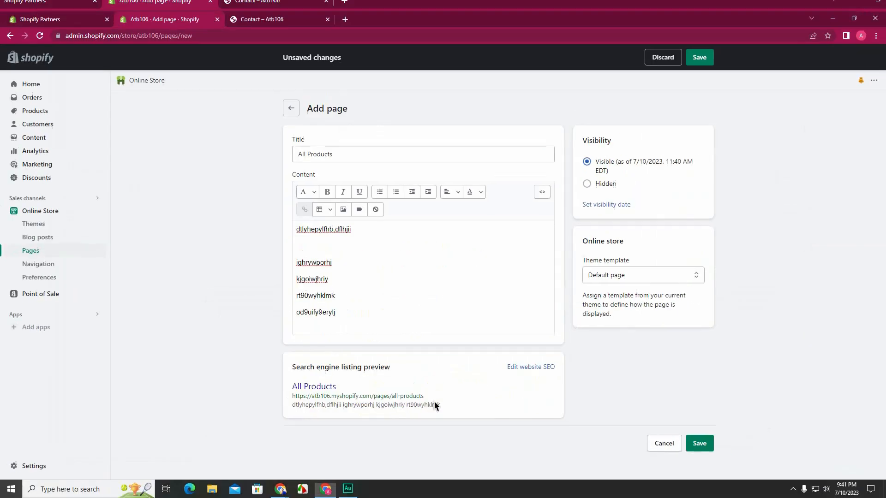
pyautogui.click(708, 443)
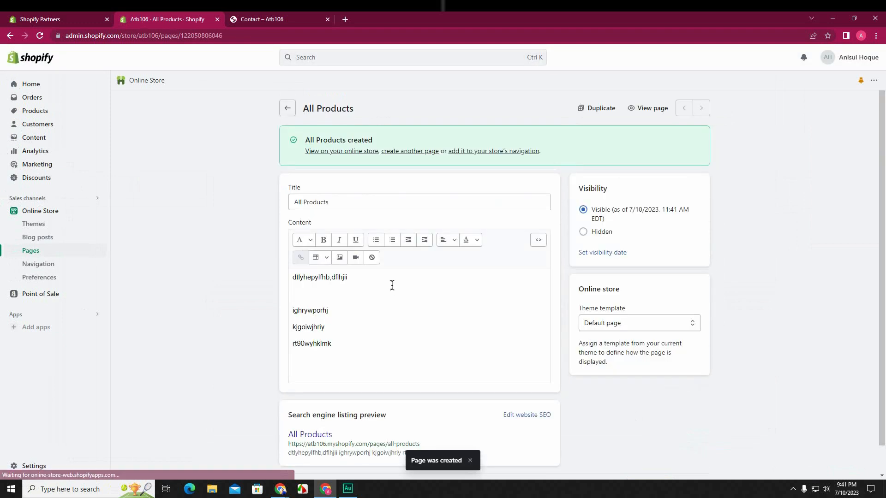
# Look over the saved All Products page and check its available theme templates without changing the selection.
pyautogui.scroll(-1, 236, 314)
pyautogui.scroll(1, 236, 315)
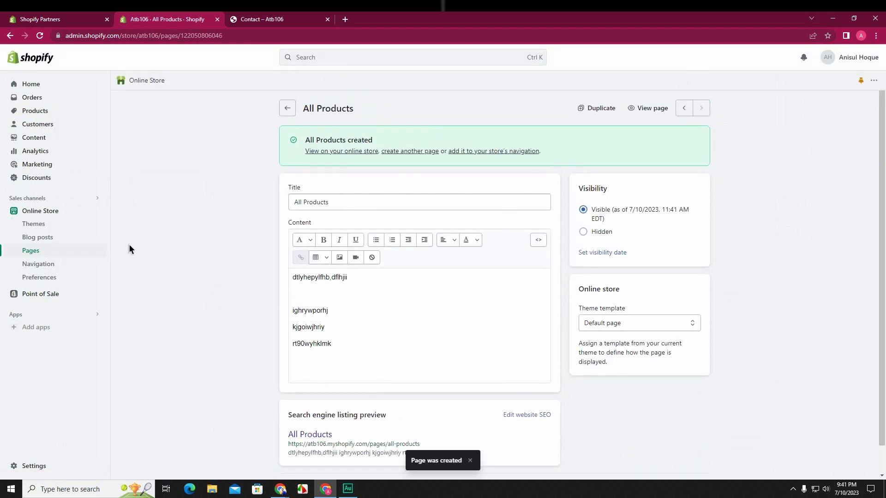
pyautogui.click(622, 328)
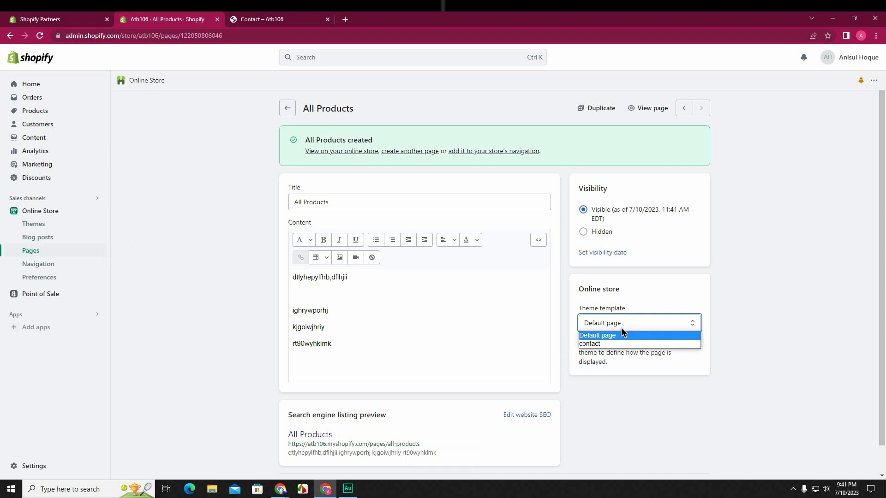
pyautogui.click(630, 381)
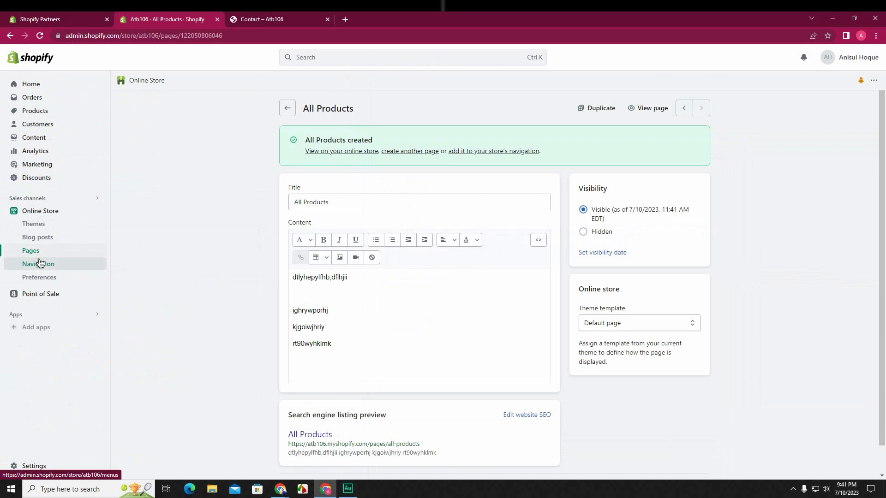
# Open the store's navigation menus and outline the Main menu items Home, Catalog, Contact and About US on screen.
pyautogui.click(53, 262)
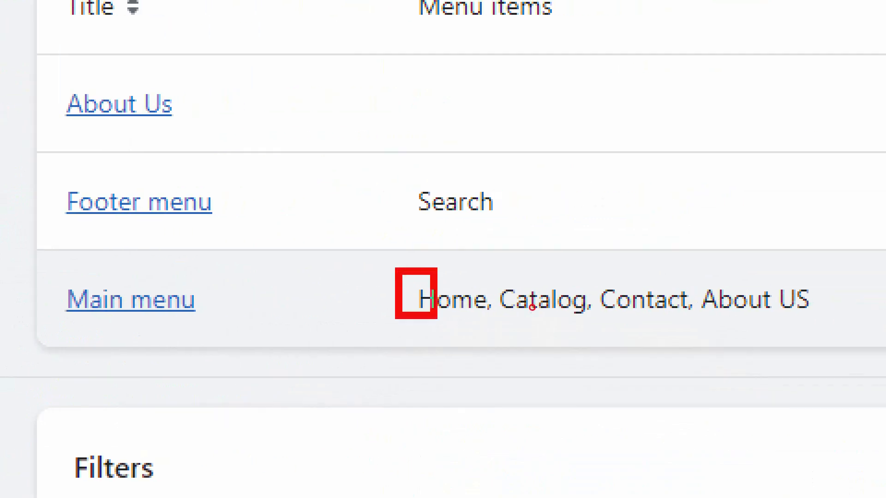
pyautogui.moveTo(498, 281)
pyautogui.mouseDown()
pyautogui.moveTo(548, 299)
pyautogui.moveTo(576, 332)
pyautogui.mouseUp()
pyautogui.moveTo(596, 271)
pyautogui.mouseDown()
pyautogui.moveTo(605, 288)
pyautogui.moveTo(692, 343)
pyautogui.mouseUp()
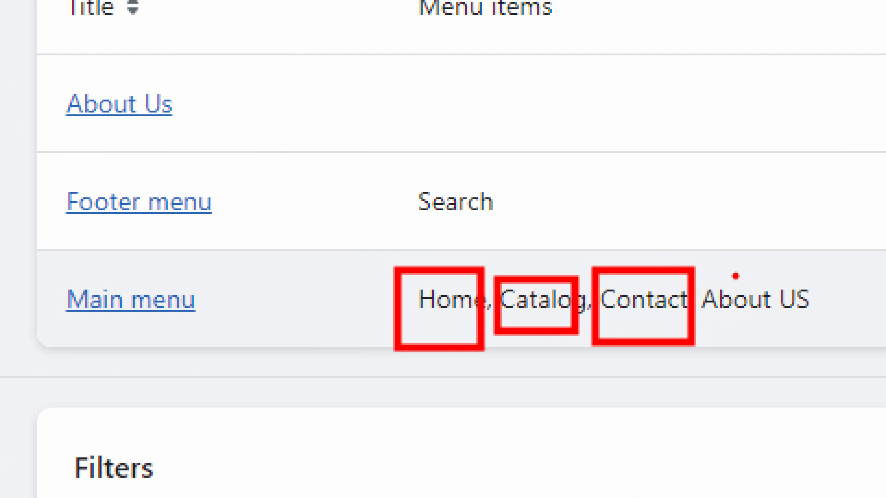
pyautogui.moveTo(706, 258)
pyautogui.mouseDown()
pyautogui.moveTo(768, 336)
pyautogui.moveTo(823, 353)
pyautogui.mouseUp()
pyautogui.press('Escape')
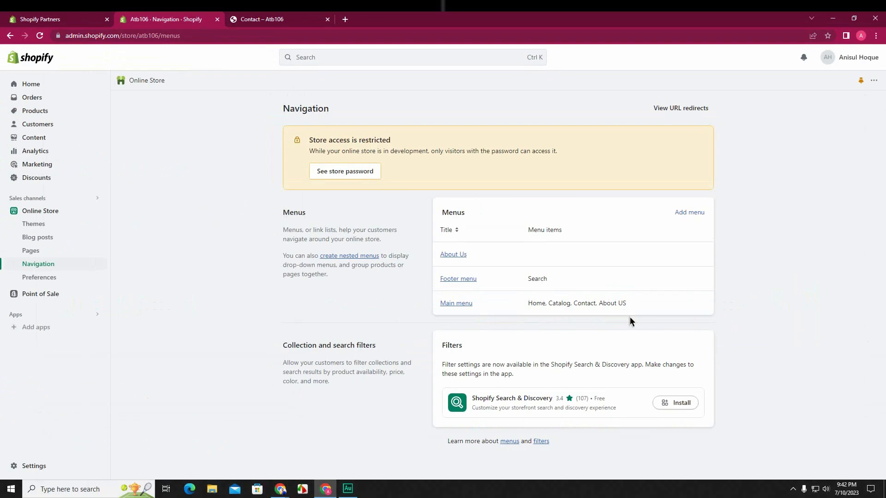
# Outline the header on the storefront's Contact page, compare it with the store's navigation menus, and reopen the list of pages.
pyautogui.click(301, 21)
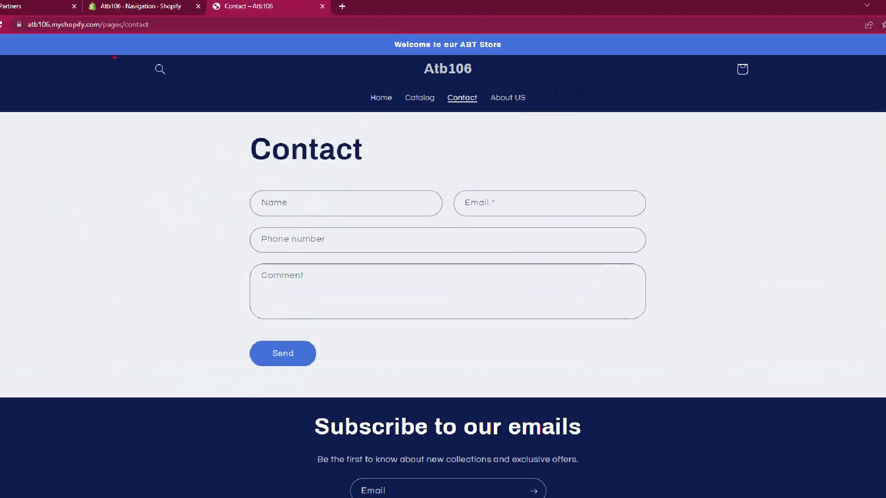
pyautogui.moveTo(9, 53)
pyautogui.mouseDown()
pyautogui.moveTo(234, 117)
pyautogui.moveTo(538, 137)
pyautogui.moveTo(734, 130)
pyautogui.moveTo(818, 115)
pyautogui.mouseUp()
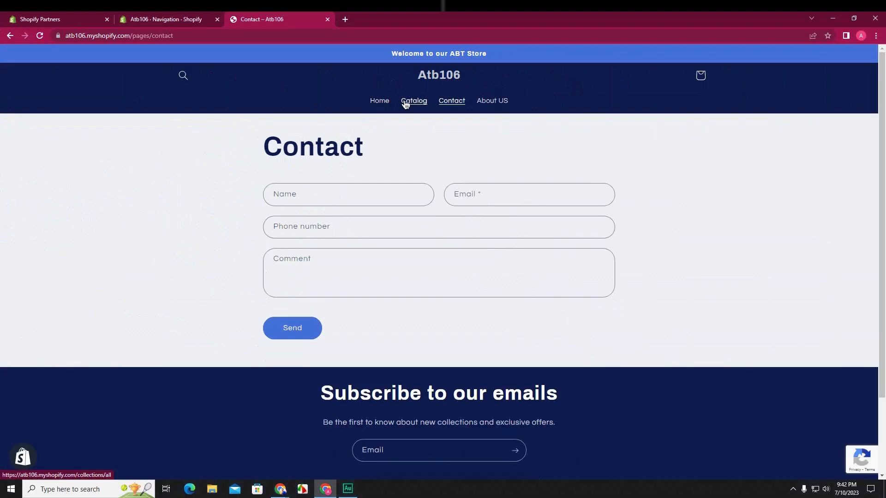
pyautogui.scroll(-3, 467, 157)
pyautogui.scroll(3, 467, 157)
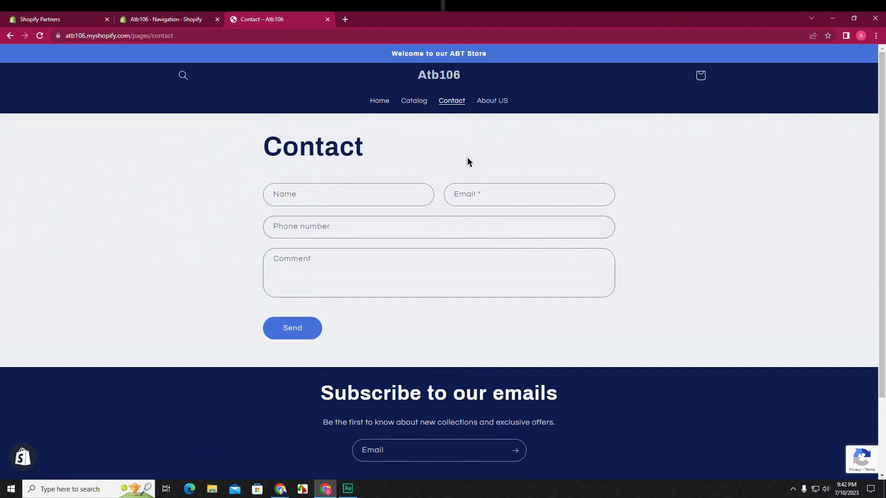
pyautogui.scroll(-1, 468, 162)
pyautogui.scroll(1, 468, 163)
pyautogui.click(183, 20)
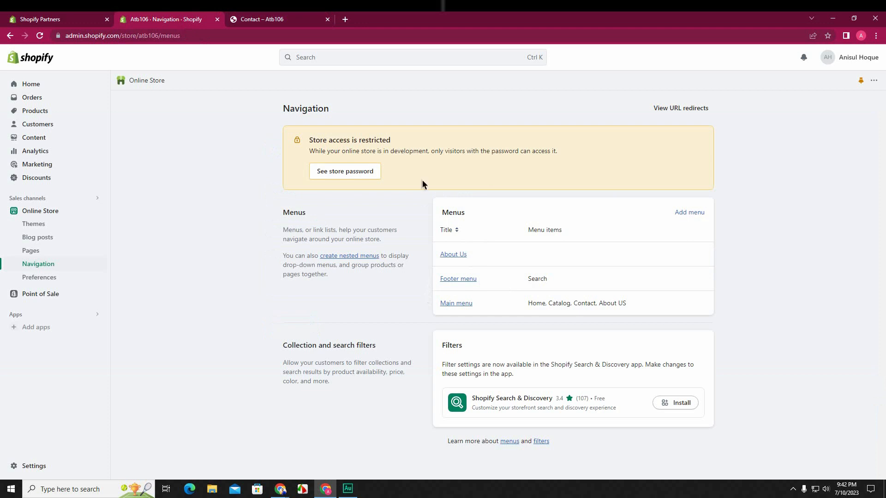
pyautogui.click(297, 20)
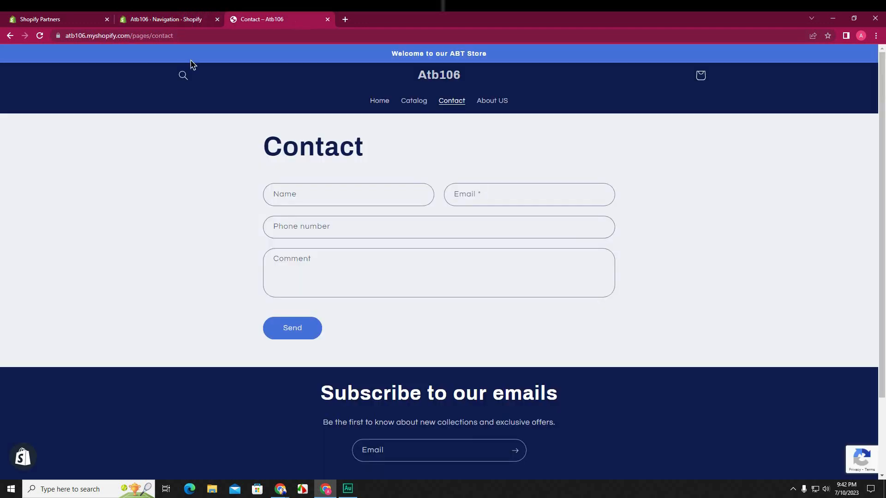
pyautogui.click(175, 20)
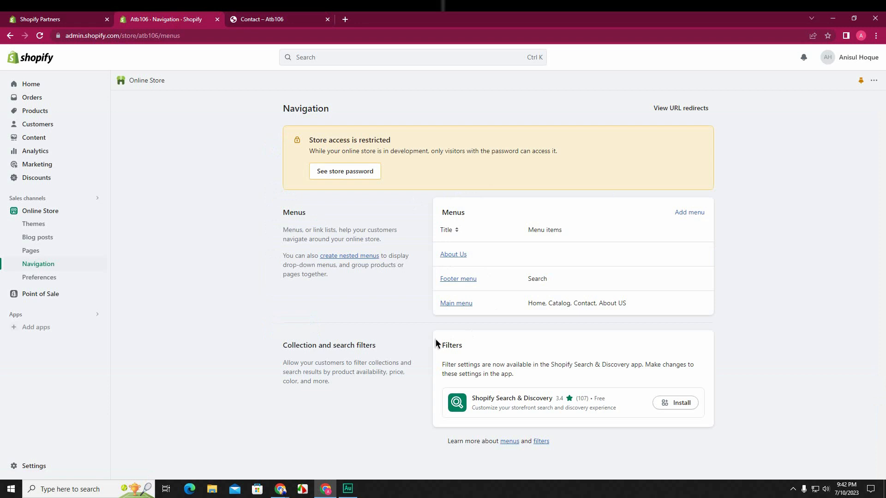
pyautogui.click(48, 250)
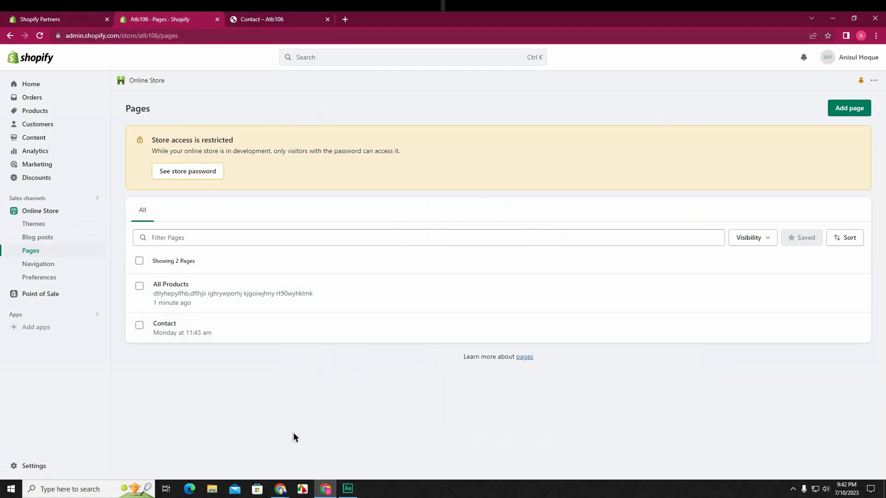
# Switch to the Google Meet call and admit the participants waiting to join.
pyautogui.moveTo(281, 488)
pyautogui.click(274, 461)
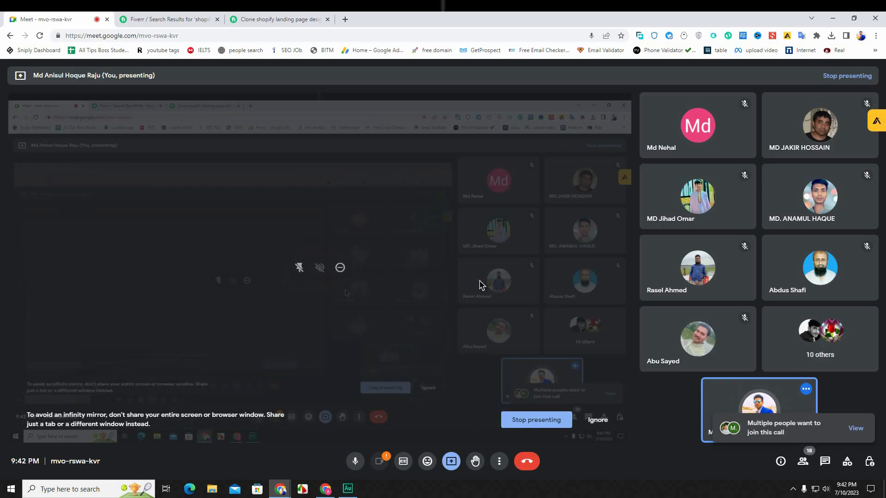
pyautogui.click(856, 428)
pyautogui.click(831, 216)
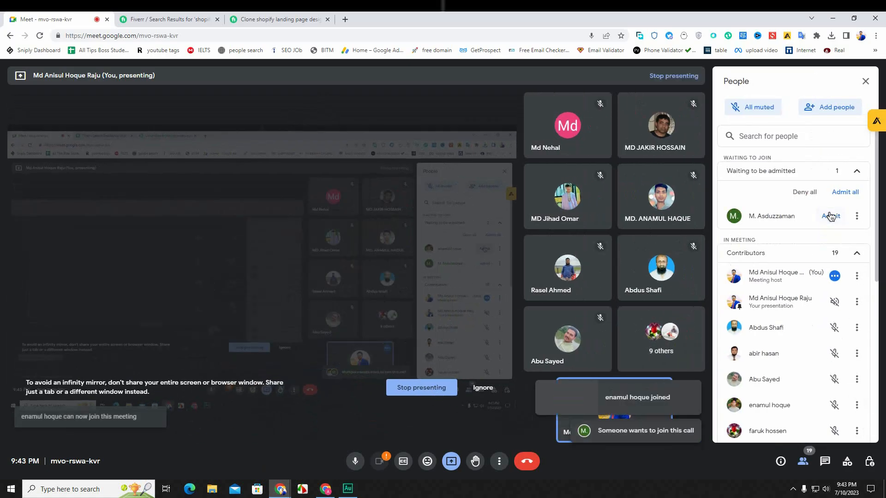
pyautogui.click(831, 215)
pyautogui.click(868, 83)
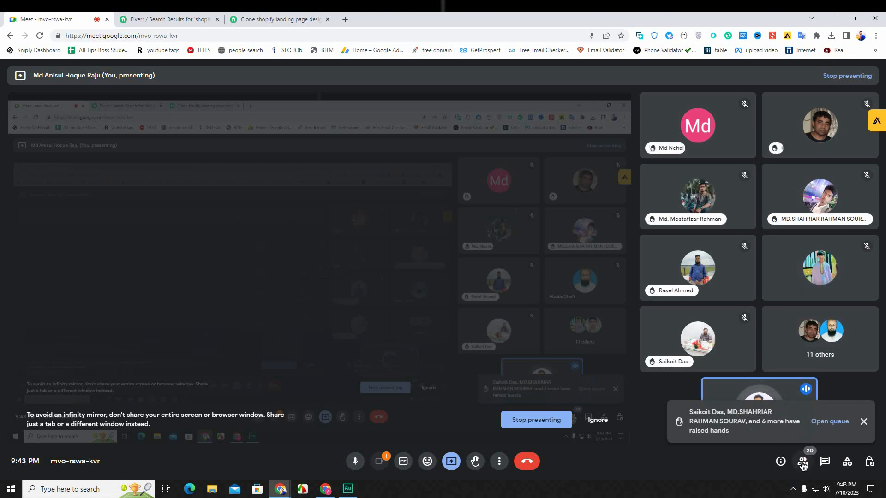
# Look through the queue of raised hands in the Meet call and close the participant list.
pyautogui.click(830, 422)
pyautogui.scroll(-3, 796, 303)
pyautogui.scroll(3, 795, 301)
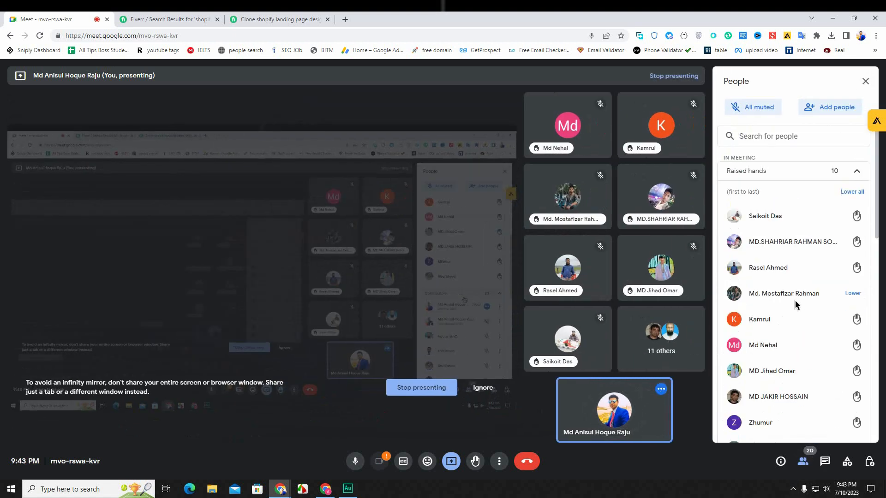
pyautogui.click(864, 82)
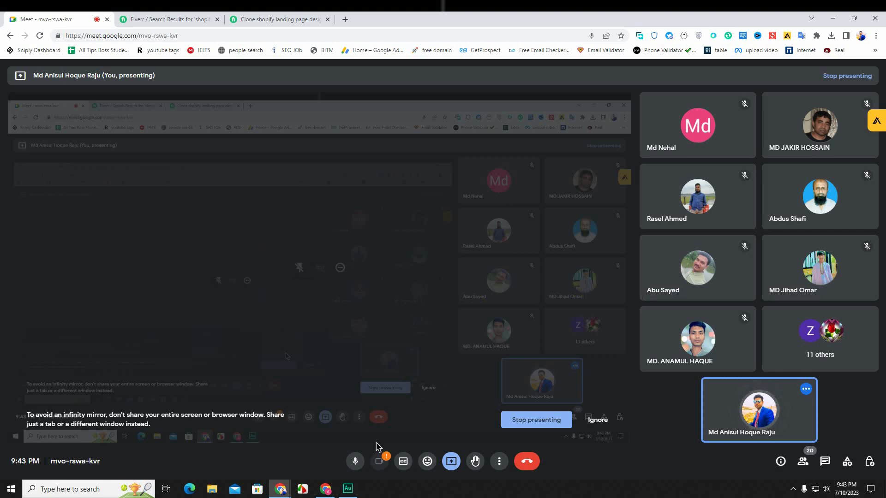
# Switch back to Shopify and look at the storefront's header menu before returning to the list of pages.
pyautogui.click(326, 489)
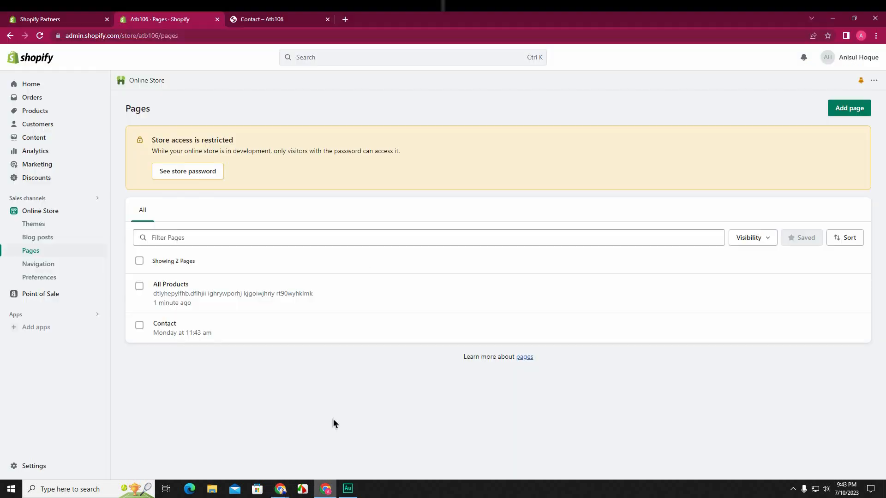
pyautogui.click(273, 19)
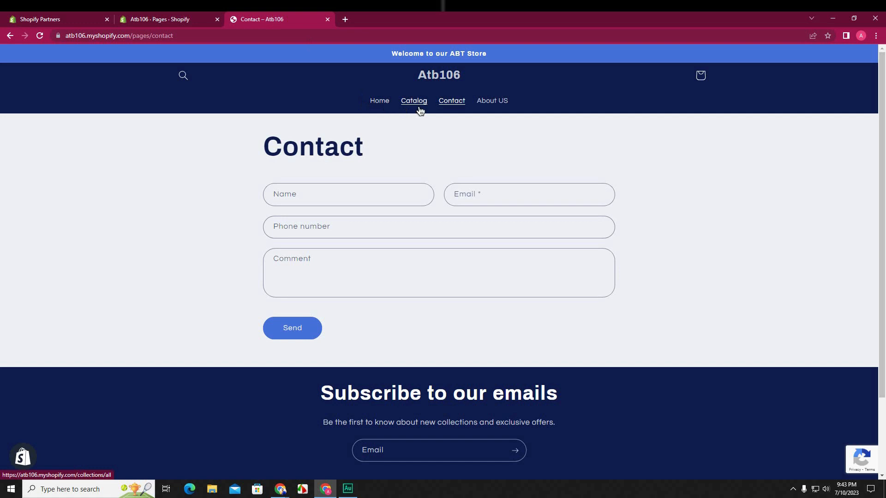
pyautogui.click(179, 21)
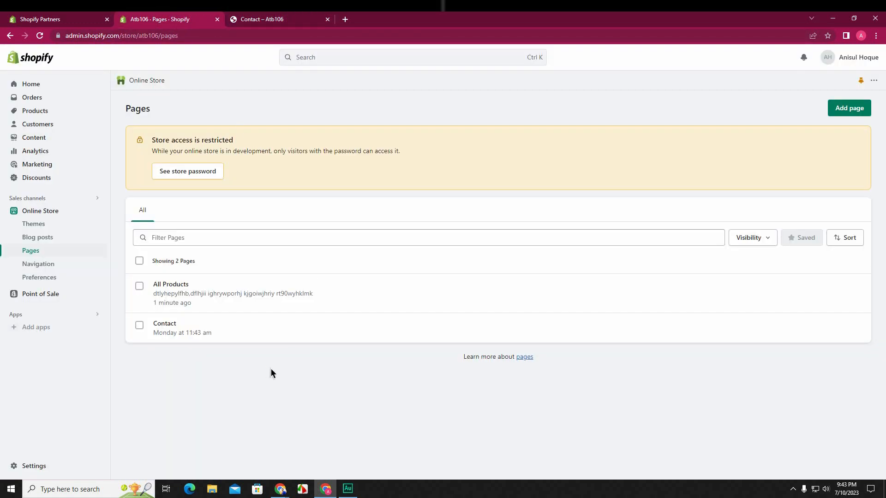
# Check the Visibility filter options for the list of pages without applying one.
pyautogui.click(749, 243)
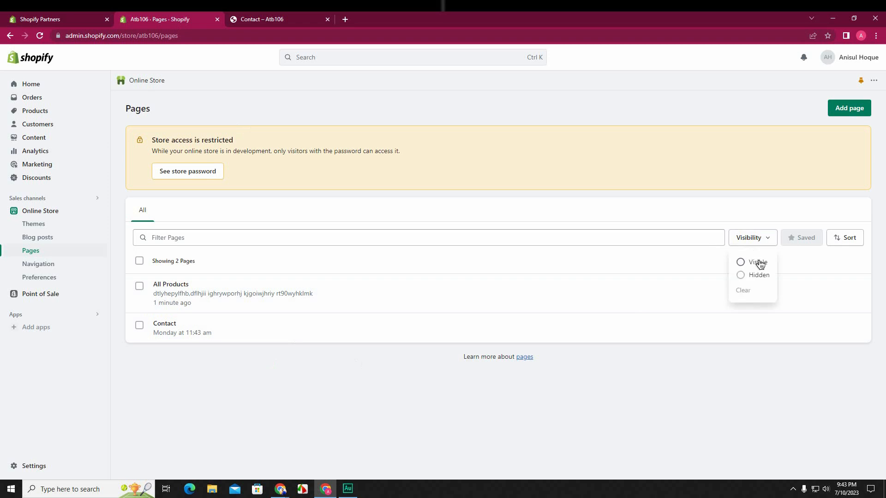
pyautogui.click(727, 381)
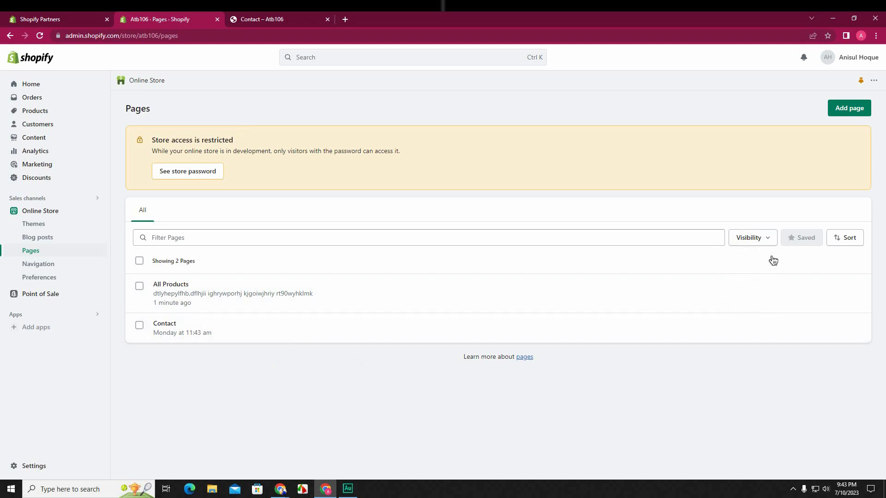
pyautogui.click(767, 242)
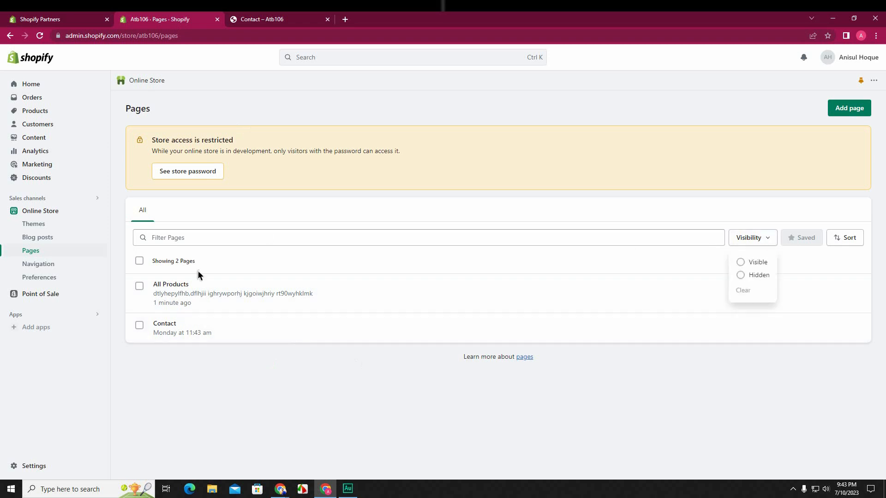
pyautogui.click(254, 396)
# Inspect the About Us menu in the store's navigation and compare the menu list with the storefront header.
pyautogui.click(52, 272)
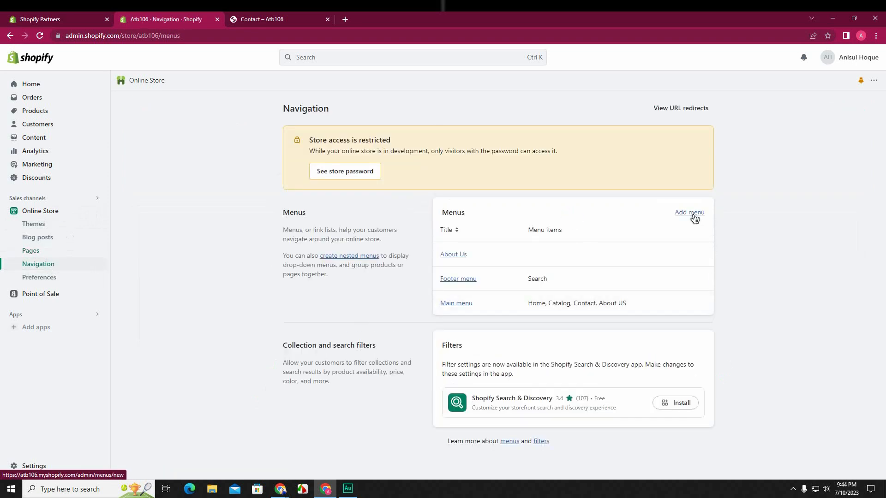
pyautogui.click(452, 255)
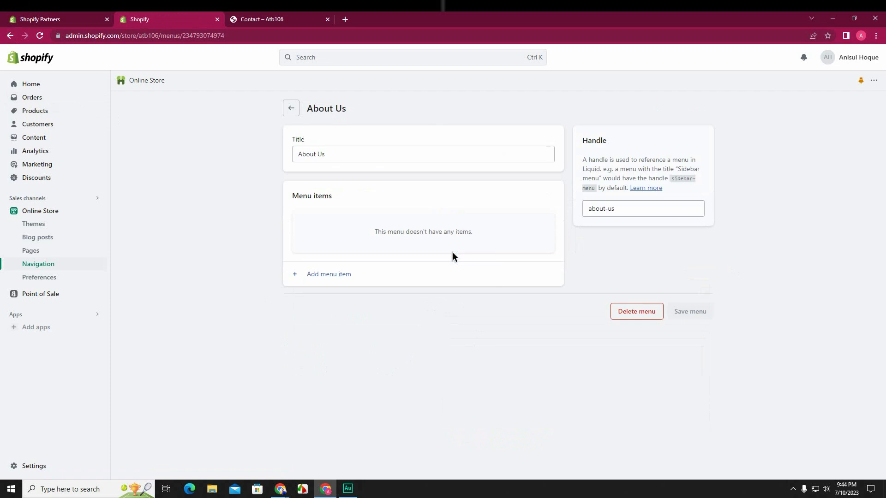
pyautogui.click(6, 38)
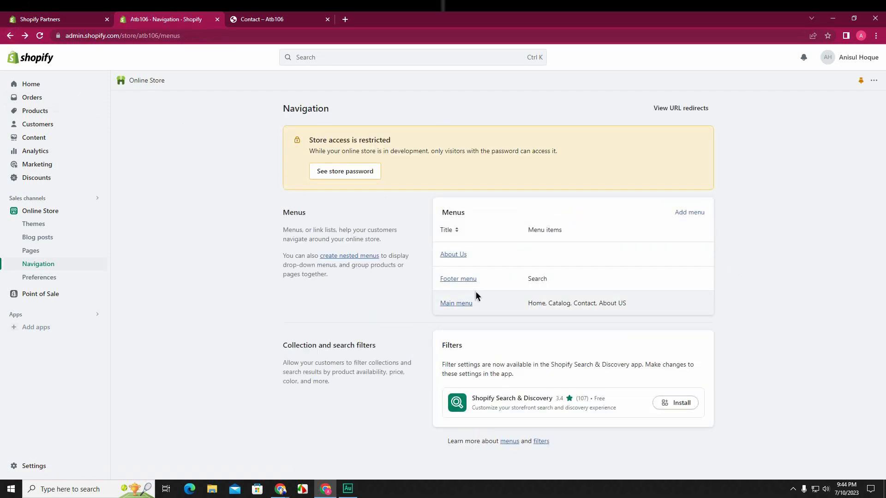
pyautogui.click(276, 21)
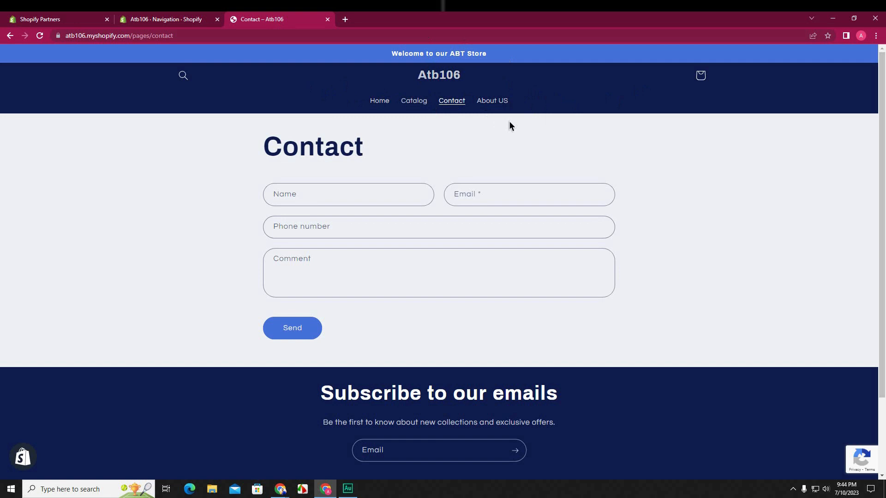
pyautogui.click(157, 20)
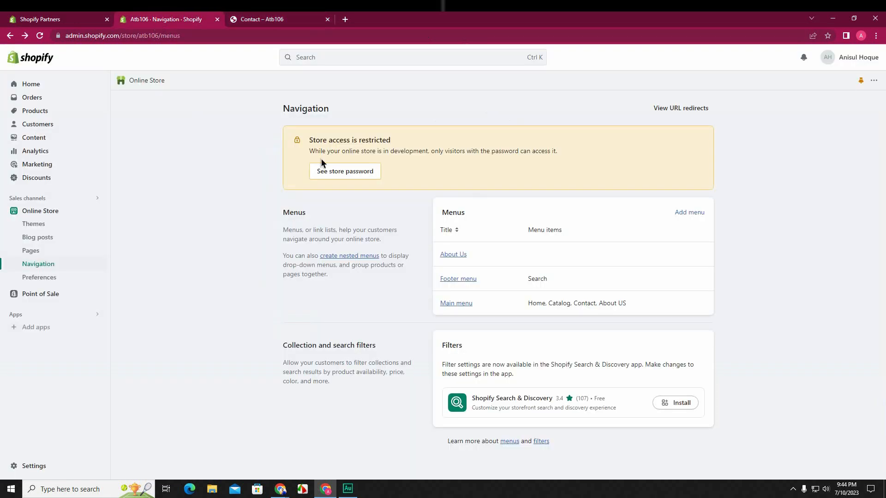
# Open the Main menu, compare its items with the storefront's header and footer, and return to the list of menus.
pyautogui.click(458, 303)
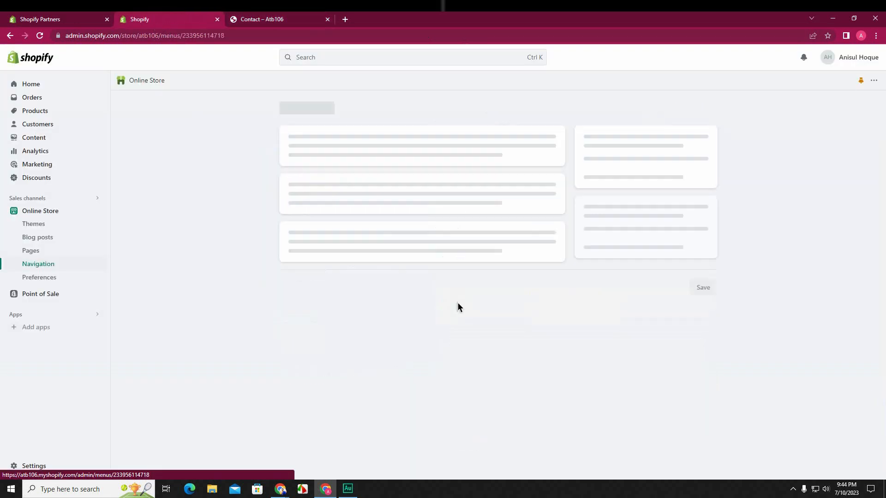
pyautogui.click(300, 19)
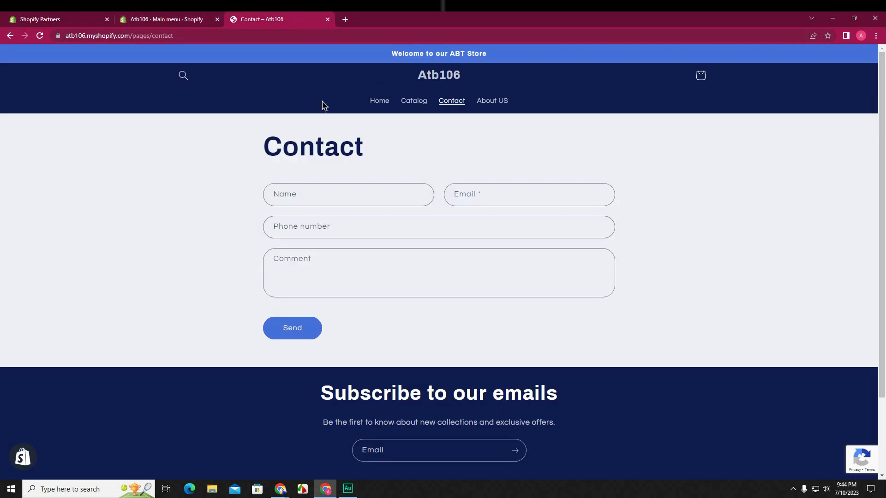
pyautogui.scroll(-2, 520, 283)
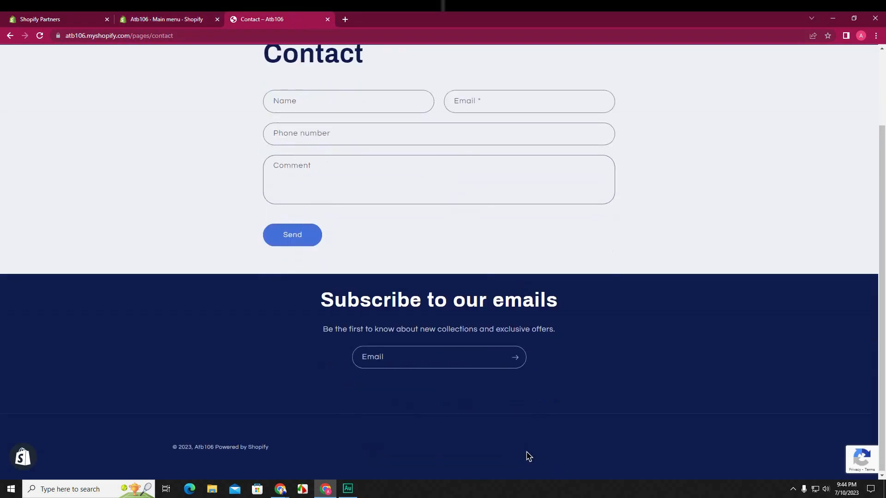
pyautogui.scroll(2, 526, 455)
pyautogui.scroll(-2, 508, 444)
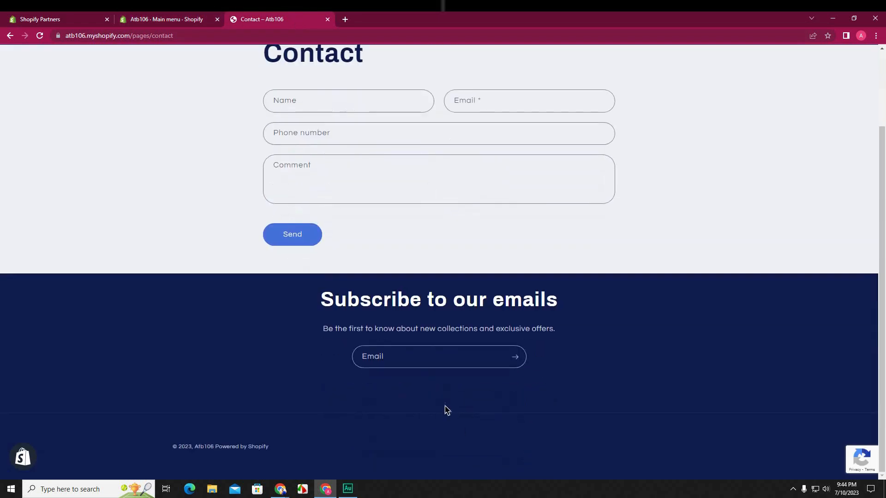
pyautogui.click(174, 21)
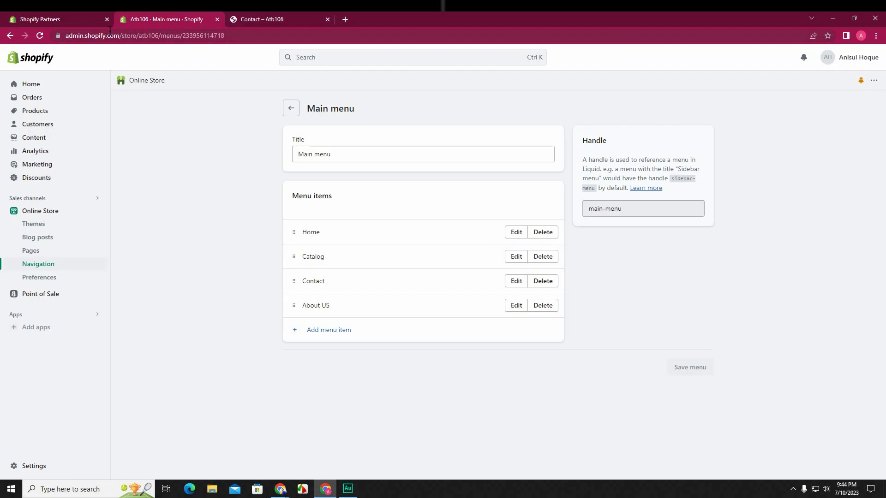
pyautogui.click(11, 36)
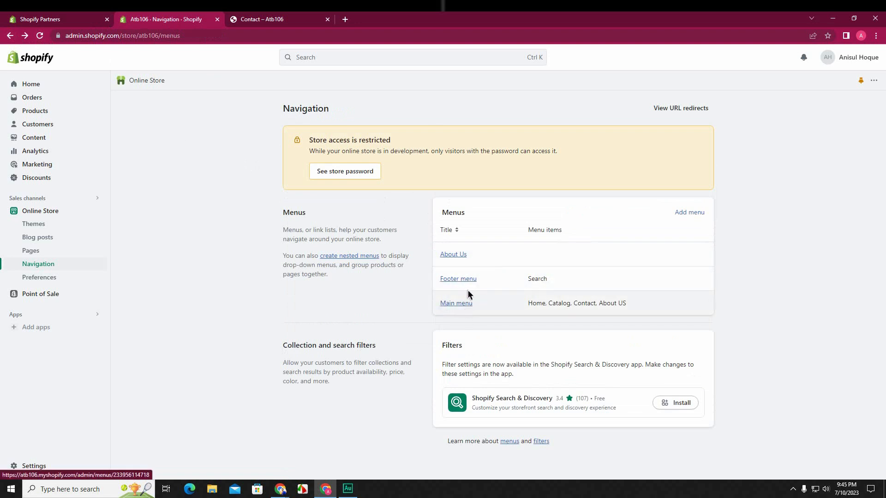
# Reopen the Main menu and check its items against the header links on the storefront's Contact page.
pyautogui.click(461, 303)
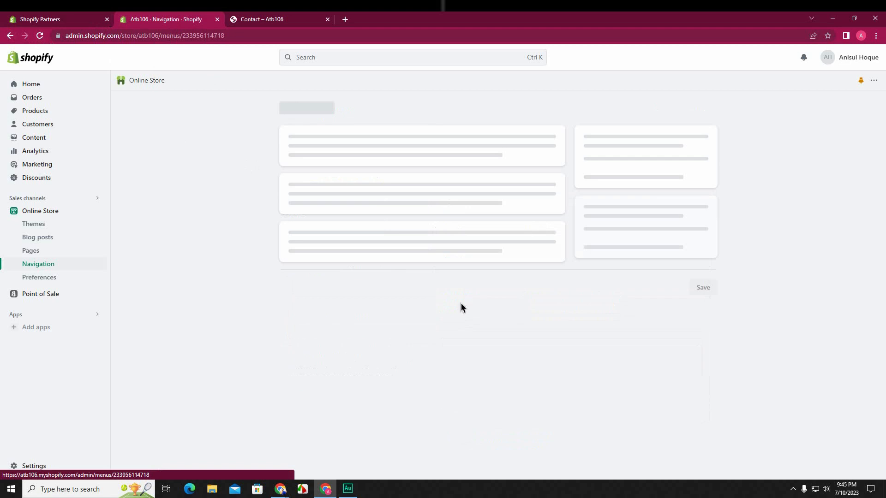
pyautogui.click(300, 21)
pyautogui.scroll(3, 408, 99)
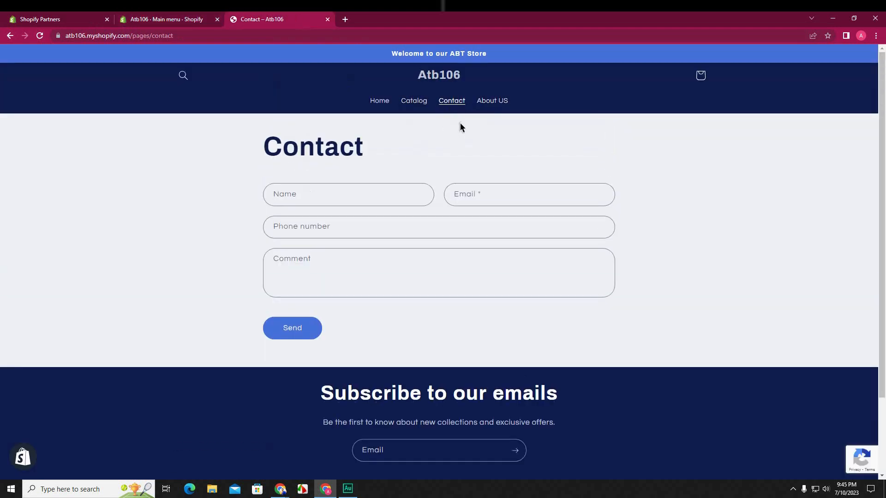
pyautogui.click(165, 21)
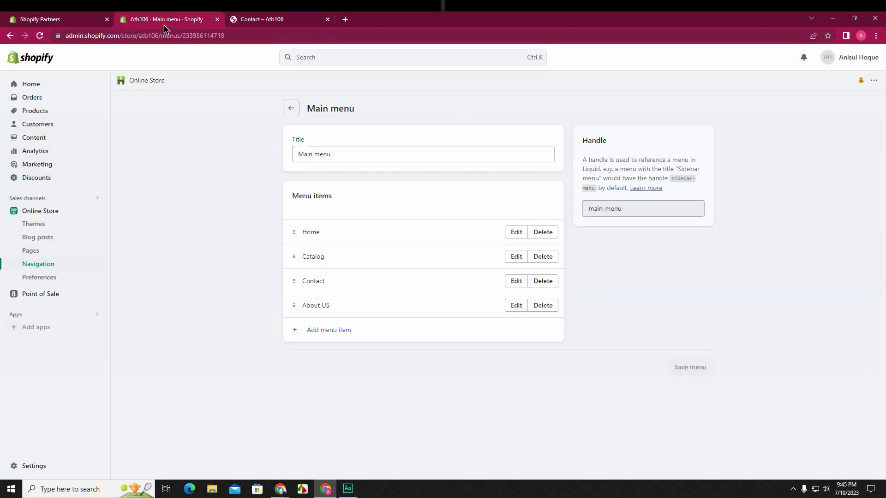
# Start a new item in the Main menu and name it All Products.
pyautogui.click(336, 330)
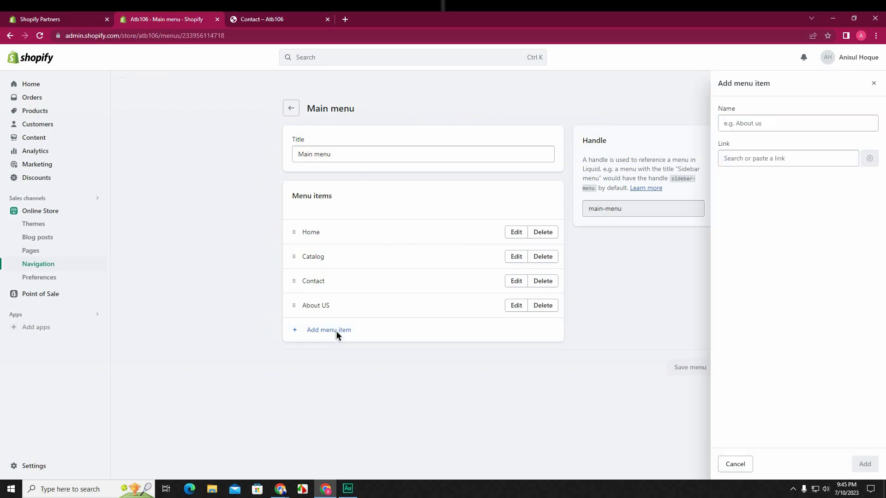
pyautogui.click(874, 83)
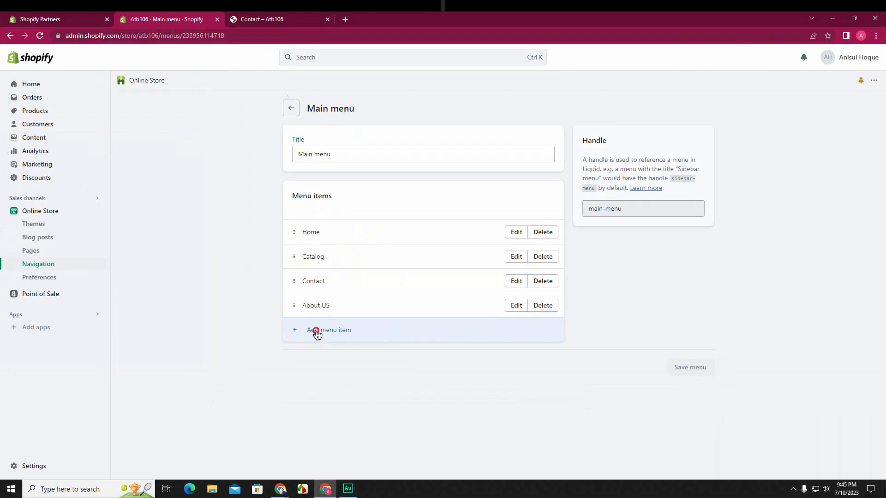
pyautogui.click(317, 331)
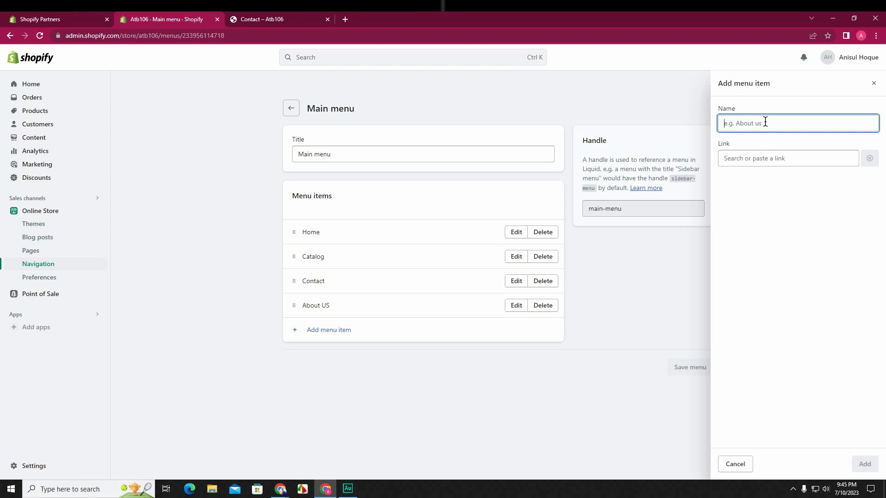
pyautogui.write('All Pro')
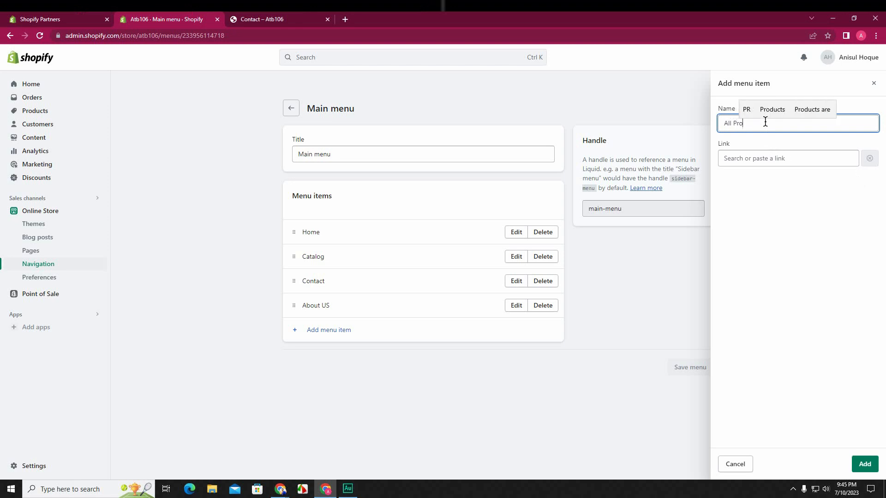
pyautogui.write('duts')
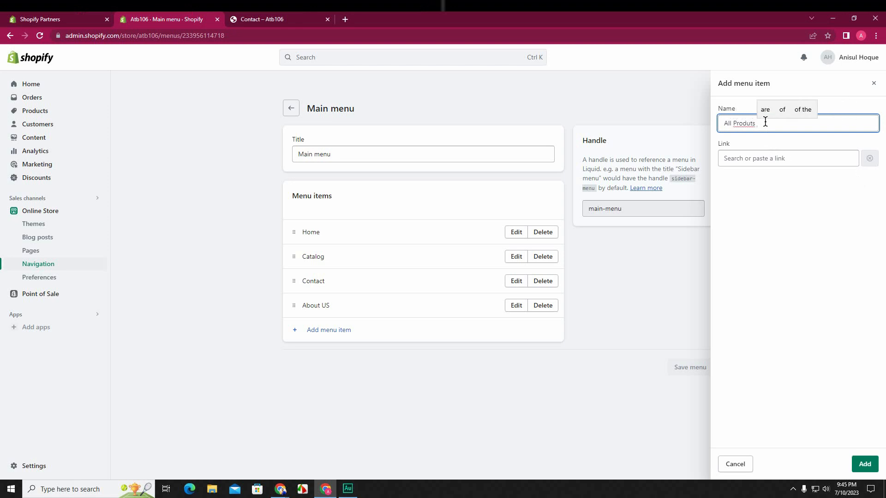
pyautogui.press('BackSpace')
pyautogui.press('BackSpace')
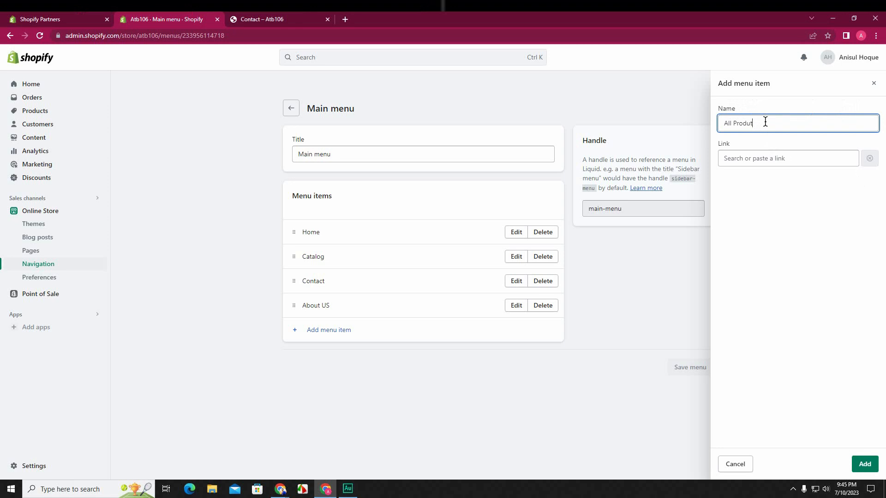
pyautogui.write('c')
pyautogui.press('BackSpace')
pyautogui.rightClick(756, 123)
pyautogui.click(763, 130)
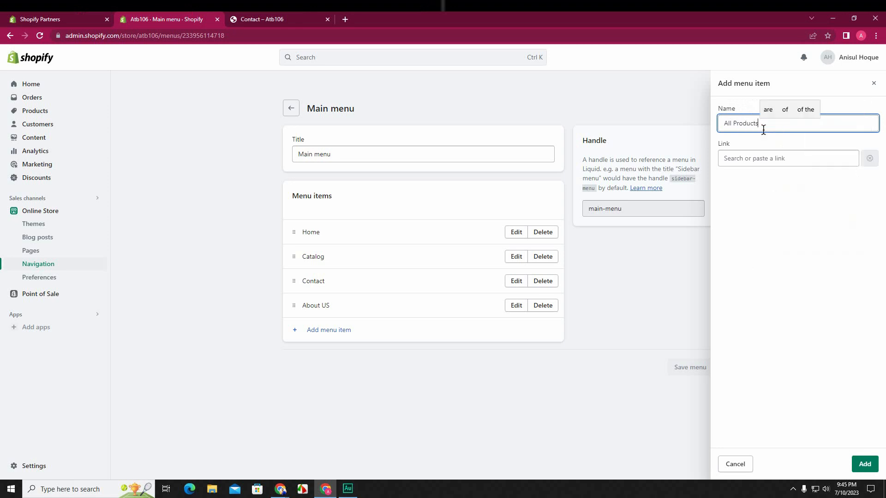
# Browse the link options for the All Products item and try to add it without a link.
pyautogui.click(763, 156)
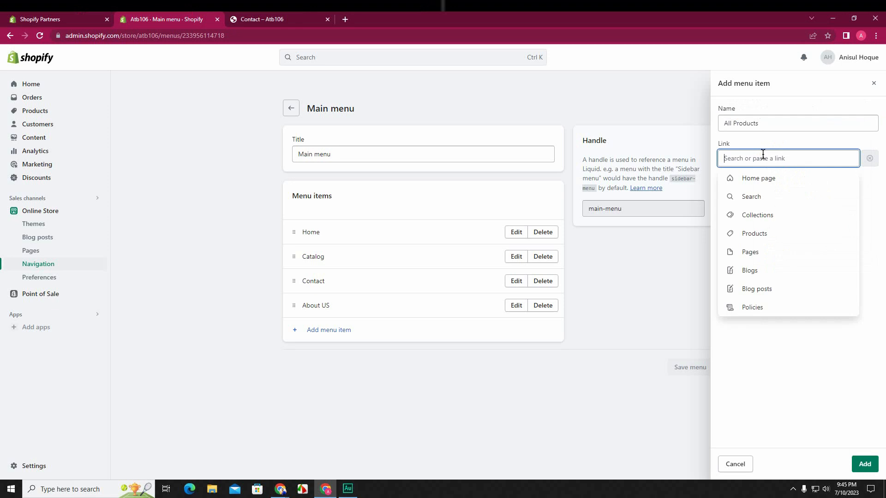
pyautogui.click(814, 356)
pyautogui.click(772, 159)
pyautogui.click(778, 343)
pyautogui.click(772, 124)
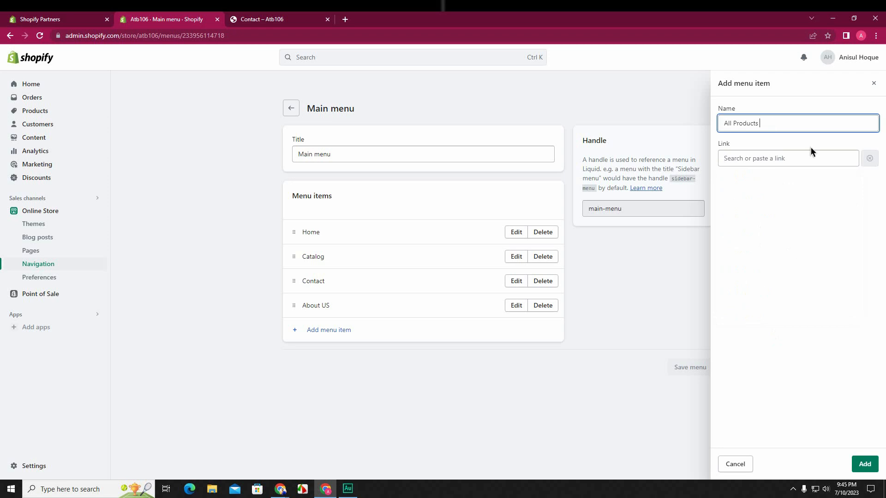
pyautogui.click(865, 463)
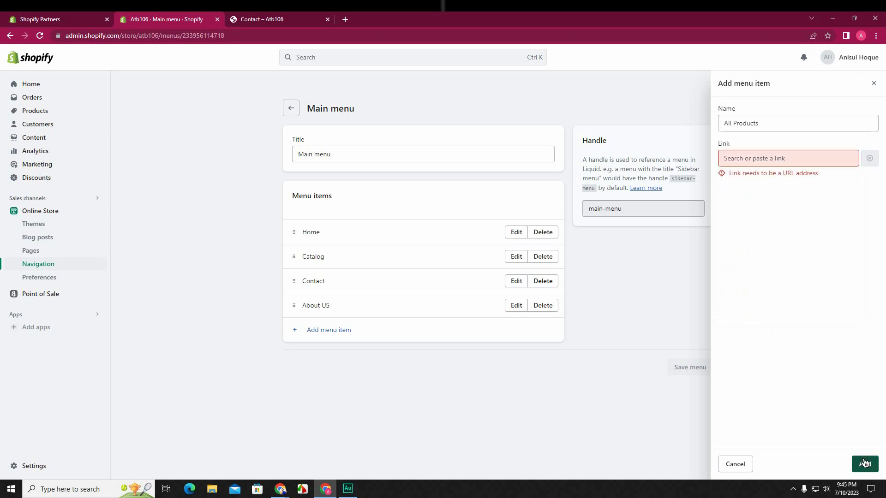
# Try to link the All Products item through the Products category, and reload the Main menu page.
pyautogui.click(789, 157)
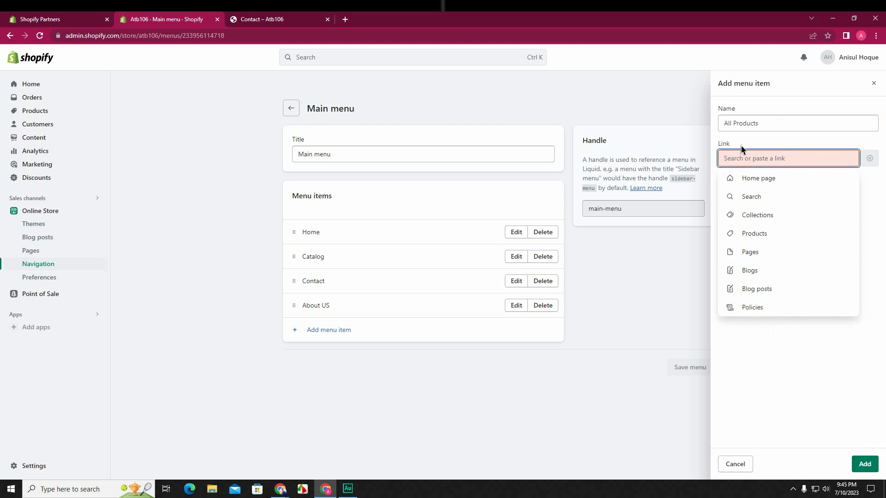
pyautogui.click(774, 233)
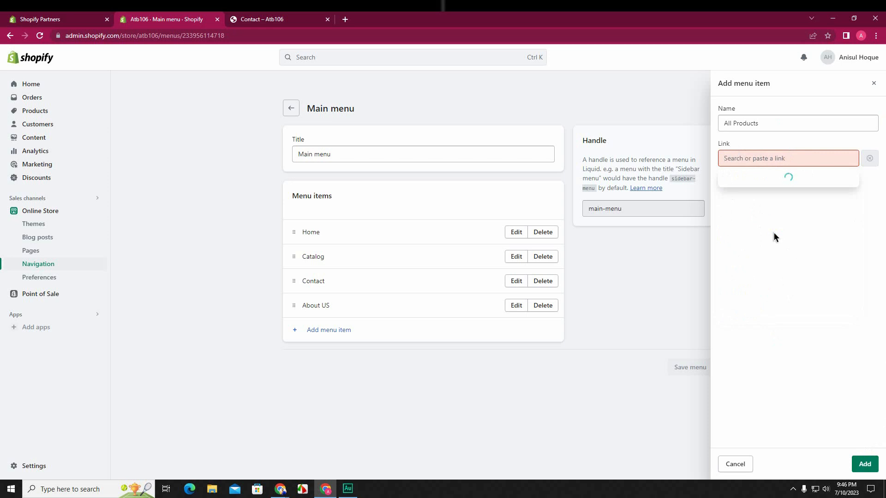
pyautogui.click(774, 232)
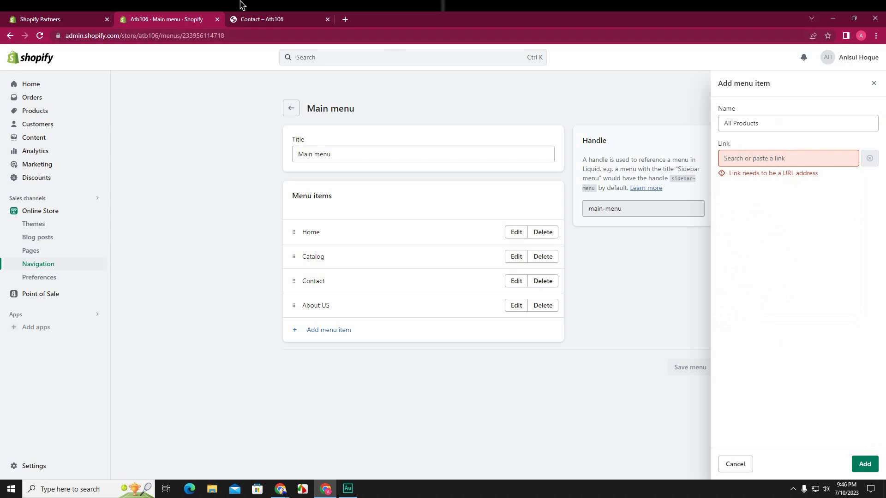
pyautogui.click(40, 36)
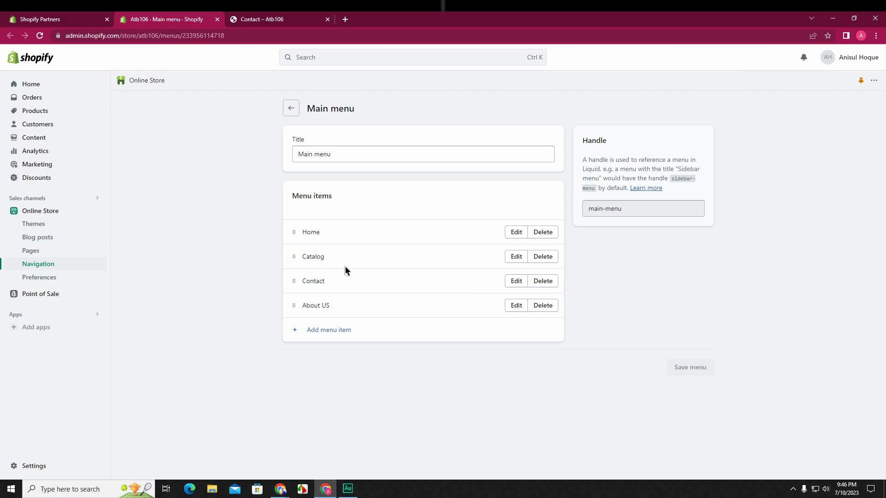
# Add a Main menu item named All Products that links to All products, and save the menu.
pyautogui.click(345, 333)
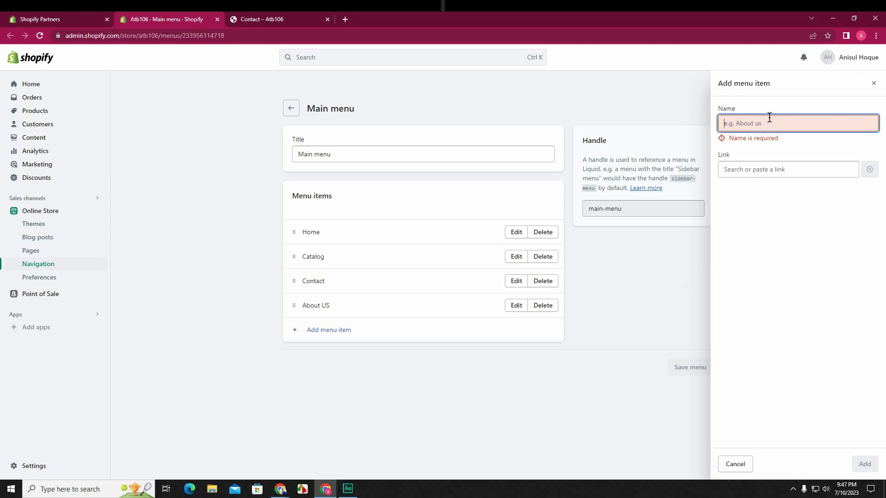
pyautogui.write('All')
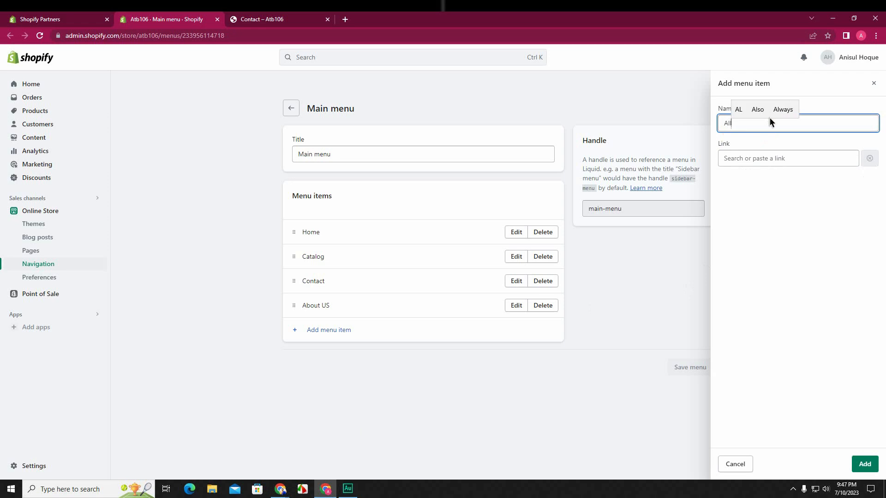
pyautogui.write(' Pro')
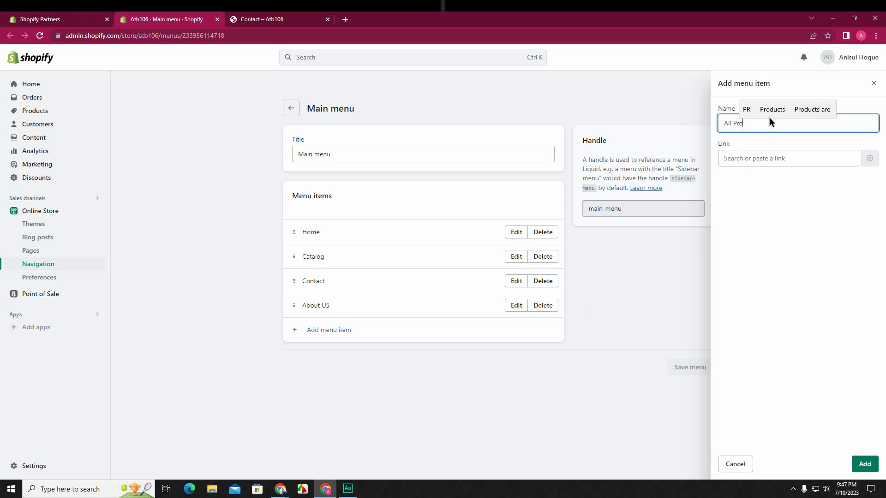
pyautogui.write('ducts')
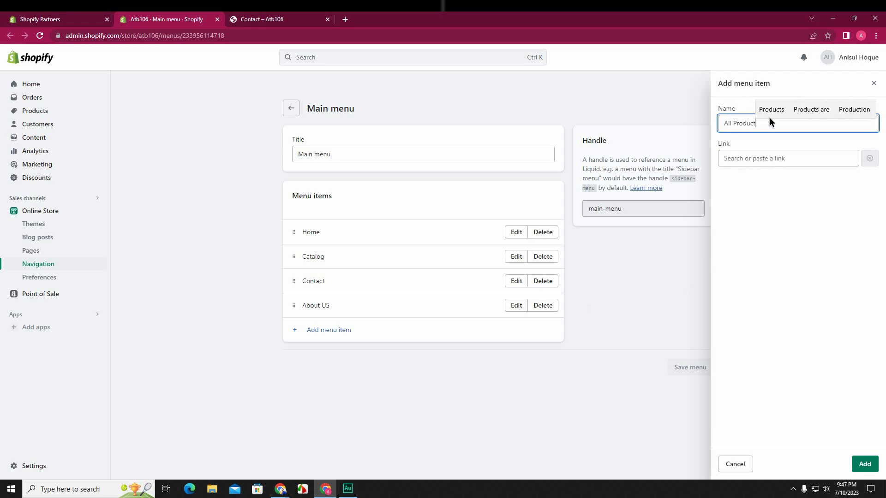
pyautogui.click(775, 161)
pyautogui.click(774, 232)
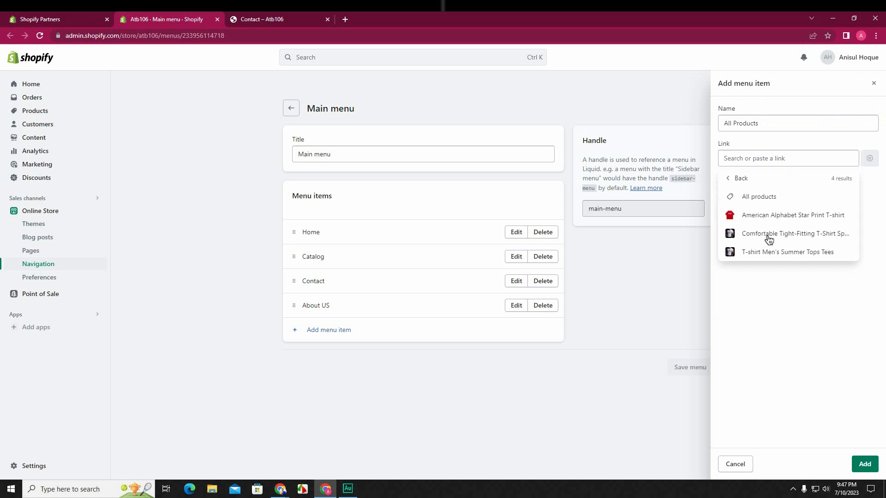
pyautogui.click(760, 198)
pyautogui.click(766, 121)
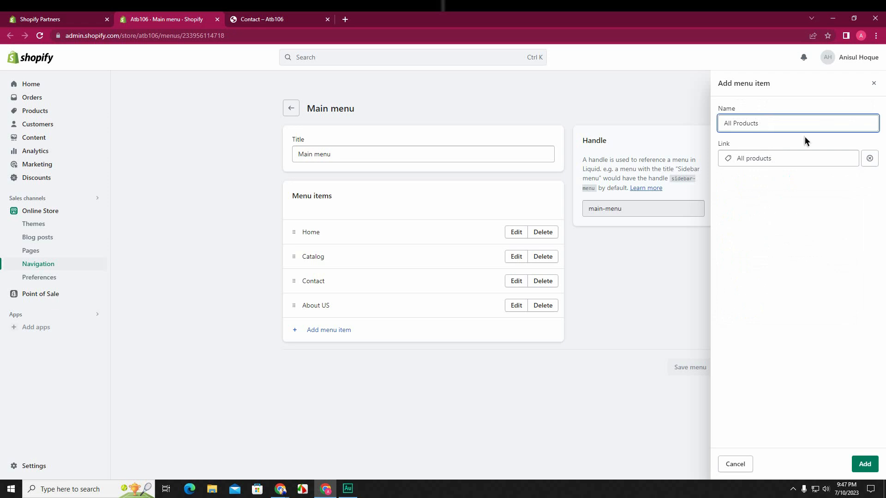
pyautogui.click(864, 464)
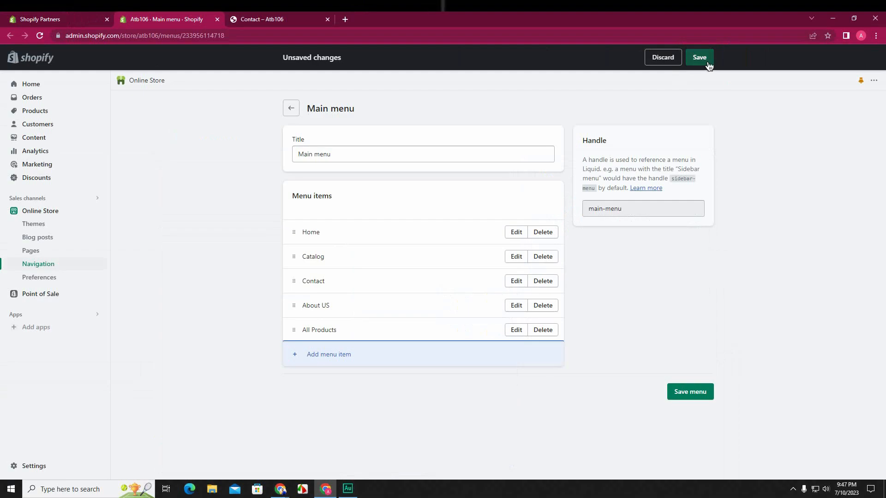
pyautogui.click(718, 83)
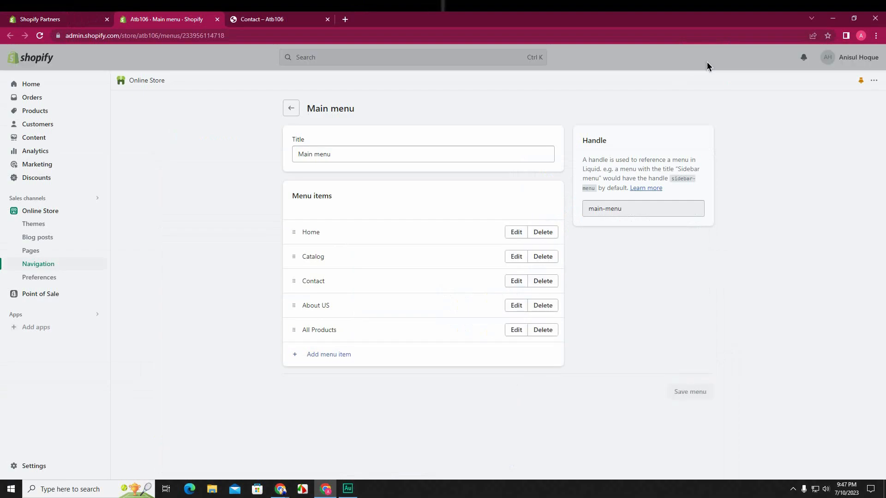
# Reload the storefront's Contact page, open All Products from the header and look through the product listing.
pyautogui.click(267, 21)
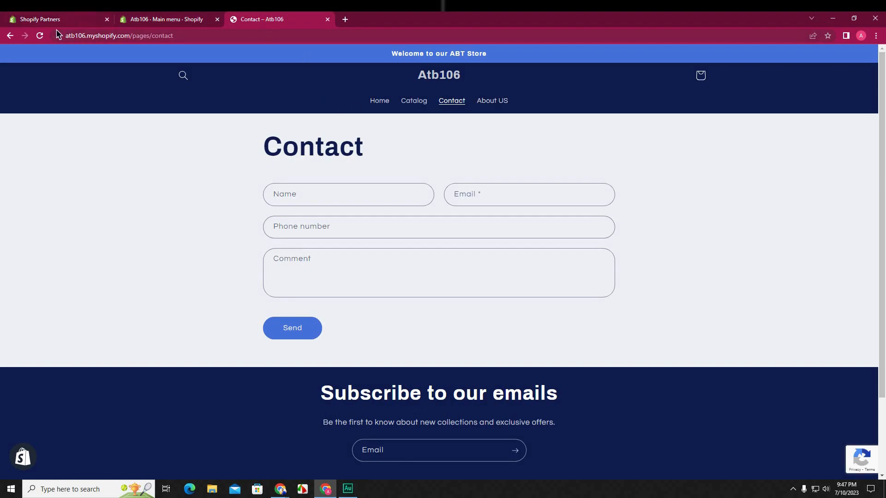
pyautogui.click(40, 36)
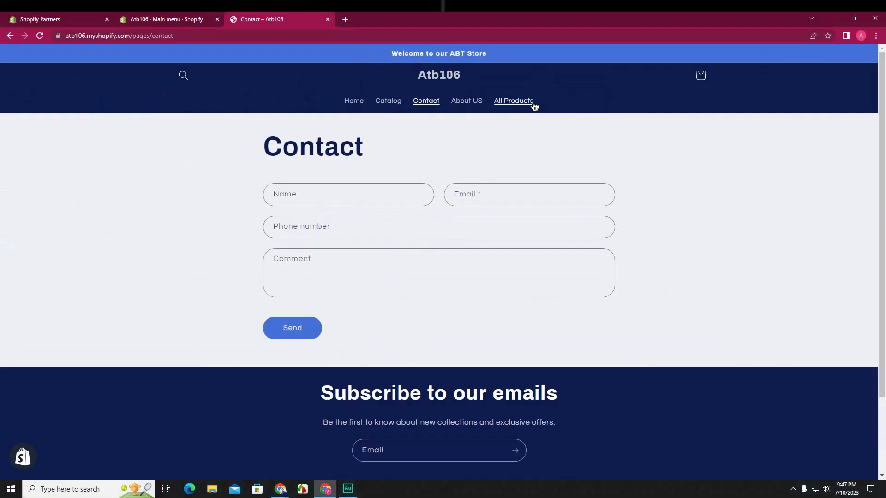
pyautogui.click(533, 101)
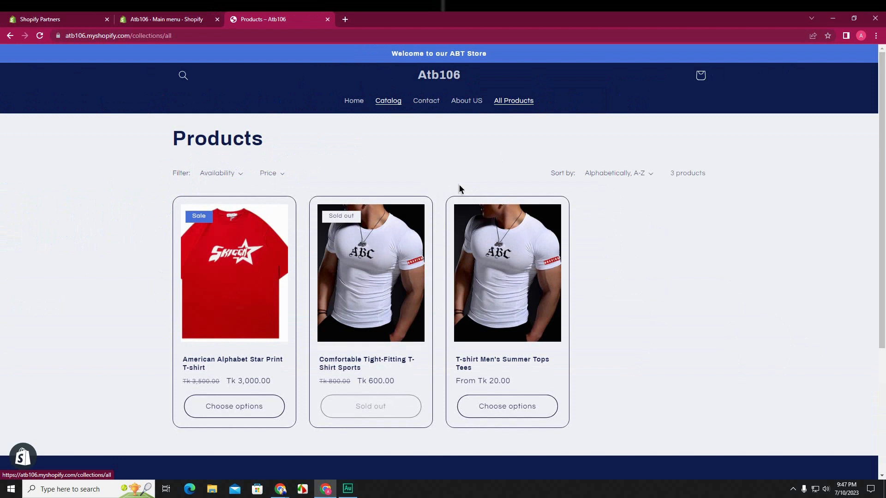
pyautogui.scroll(-4, 459, 186)
pyautogui.scroll(4, 437, 229)
pyautogui.scroll(-4, 437, 230)
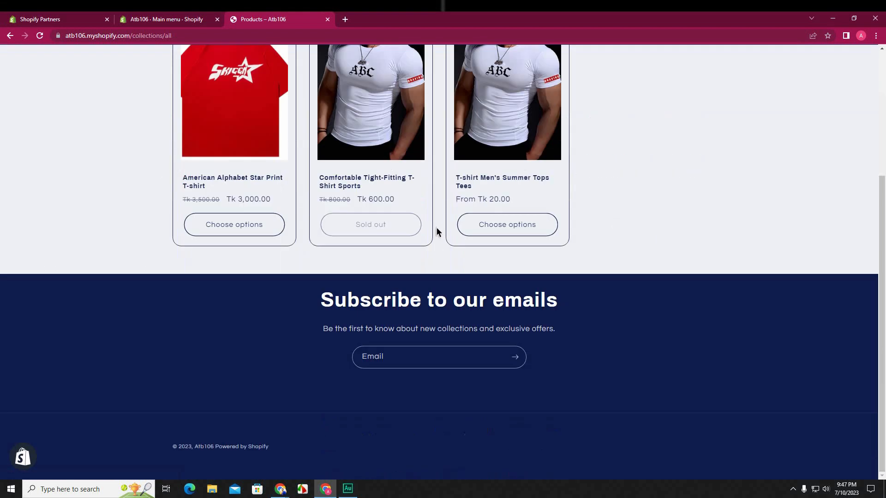
pyautogui.scroll(4, 437, 228)
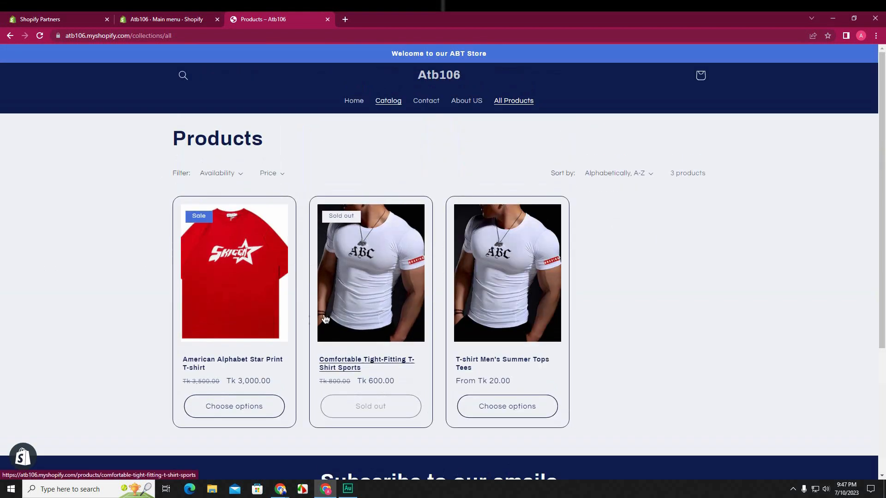
# Switch to the Google Meet window to check on the class call.
pyautogui.moveTo(286, 490)
pyautogui.click(229, 446)
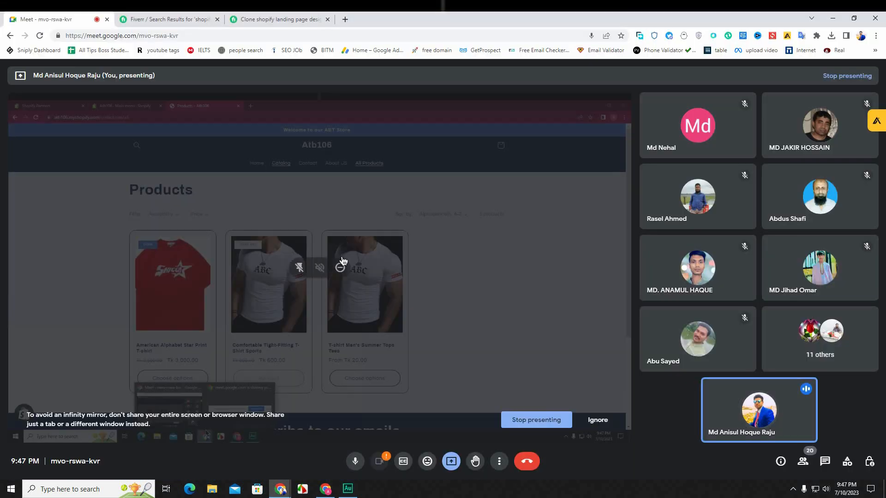